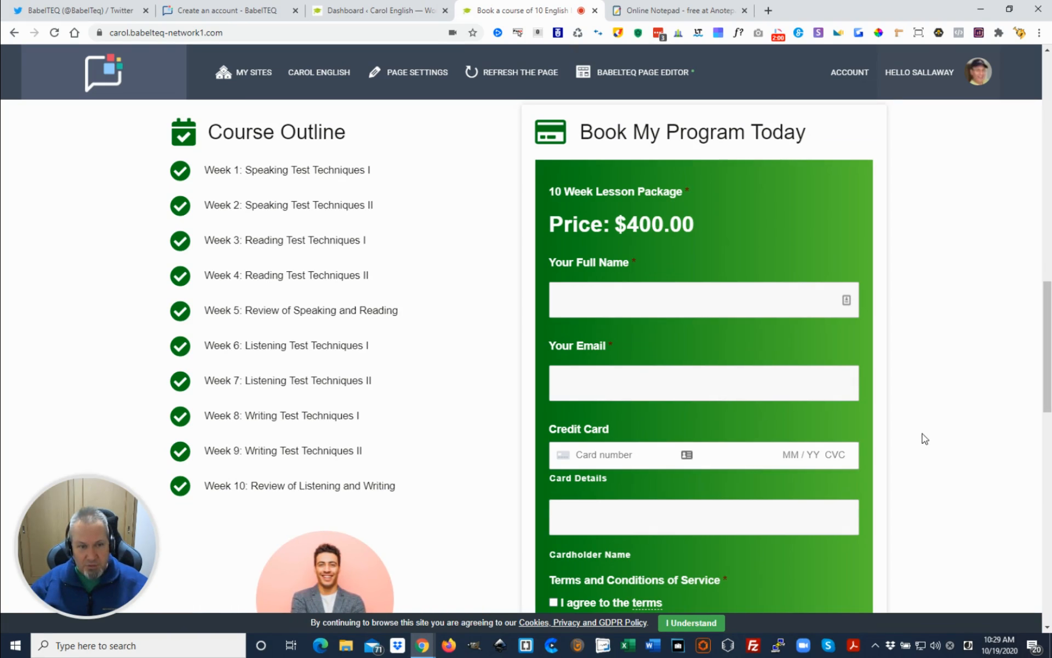
# Review the public lesson booking page, from the banner through the course outline and the booking form's payment fields
pyautogui.scroll(5, 924, 437)
pyautogui.scroll(12, 847, 463)
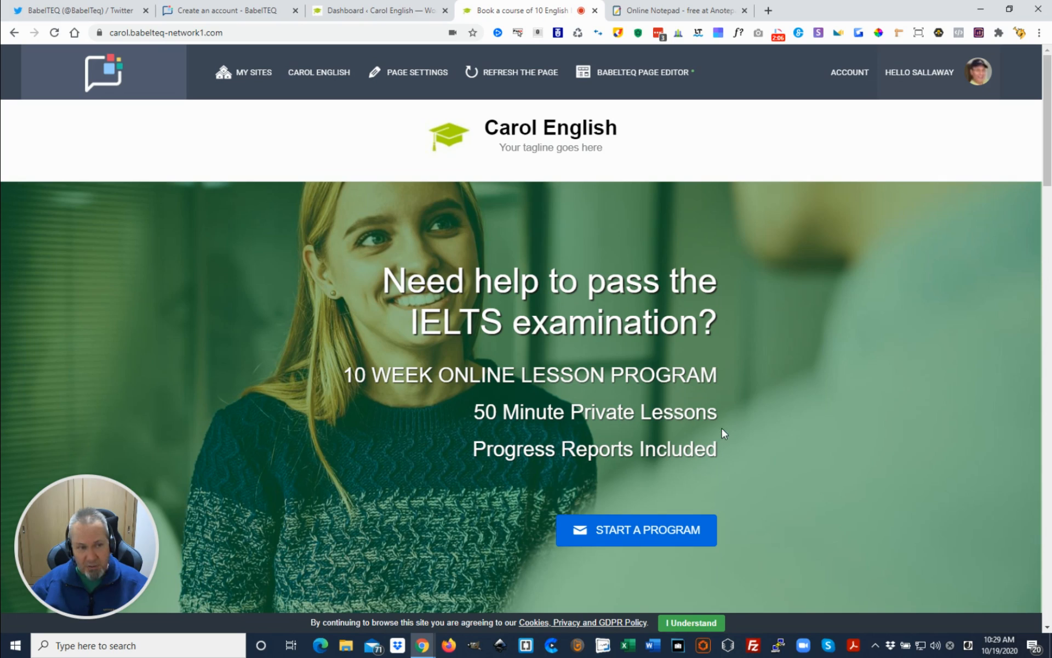
pyautogui.scroll(-2, 722, 429)
pyautogui.scroll(2, 721, 428)
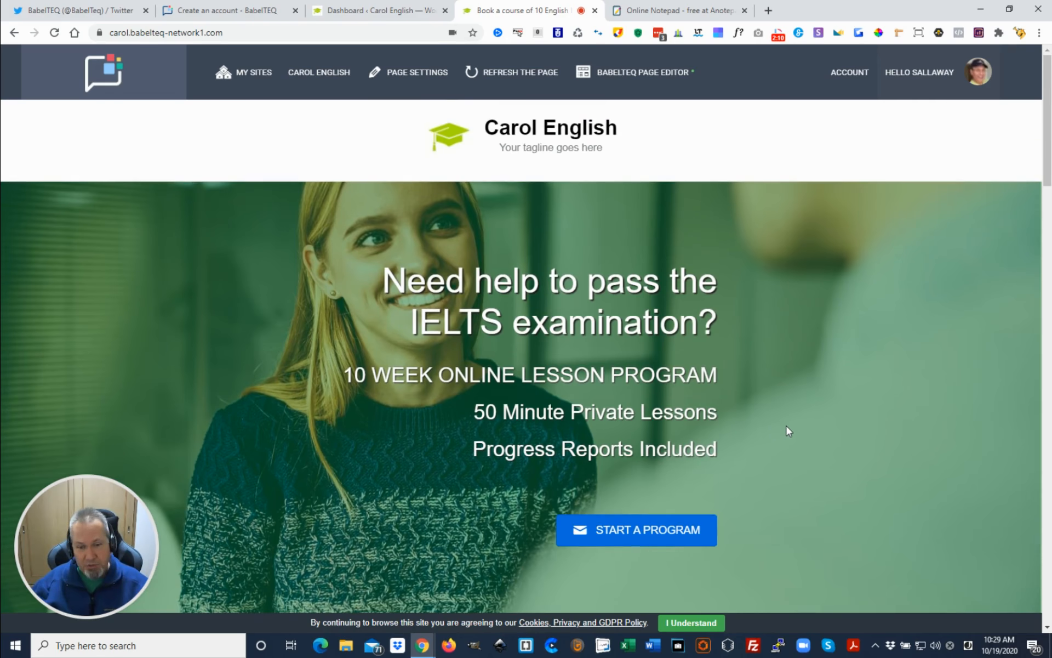
pyautogui.scroll(-10, 787, 433)
pyautogui.scroll(-7, 785, 438)
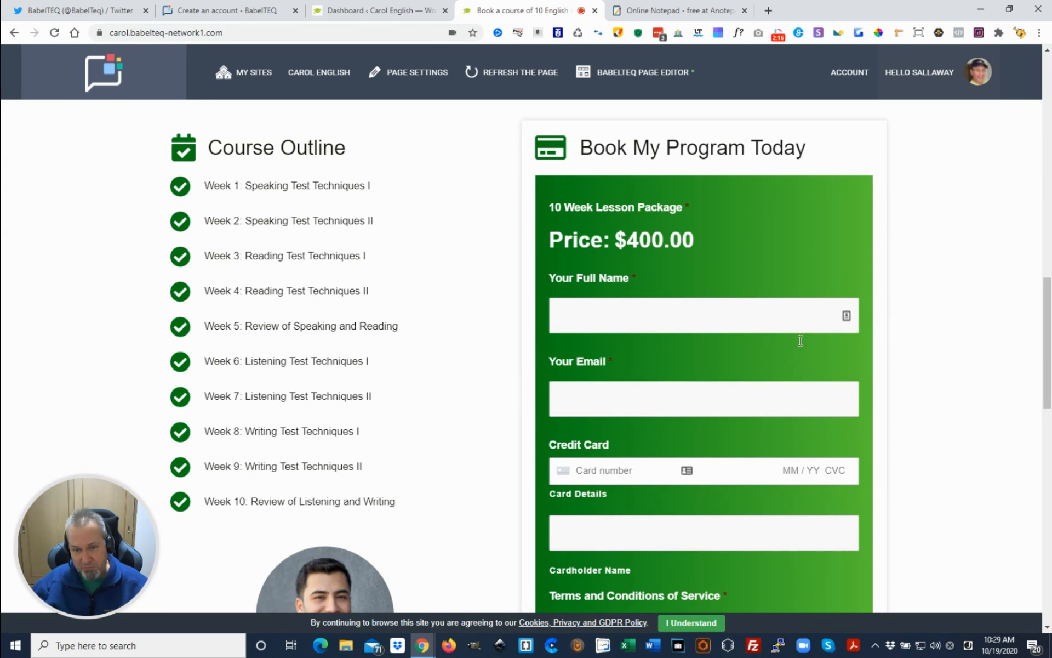
pyautogui.scroll(-2, 768, 351)
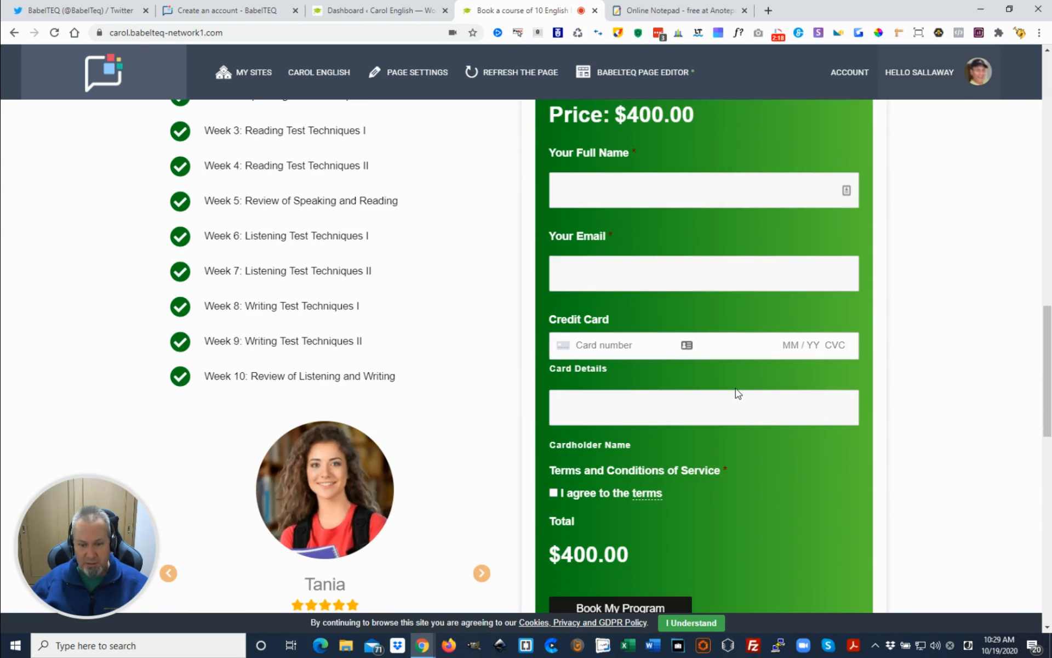
pyautogui.scroll(3, 736, 391)
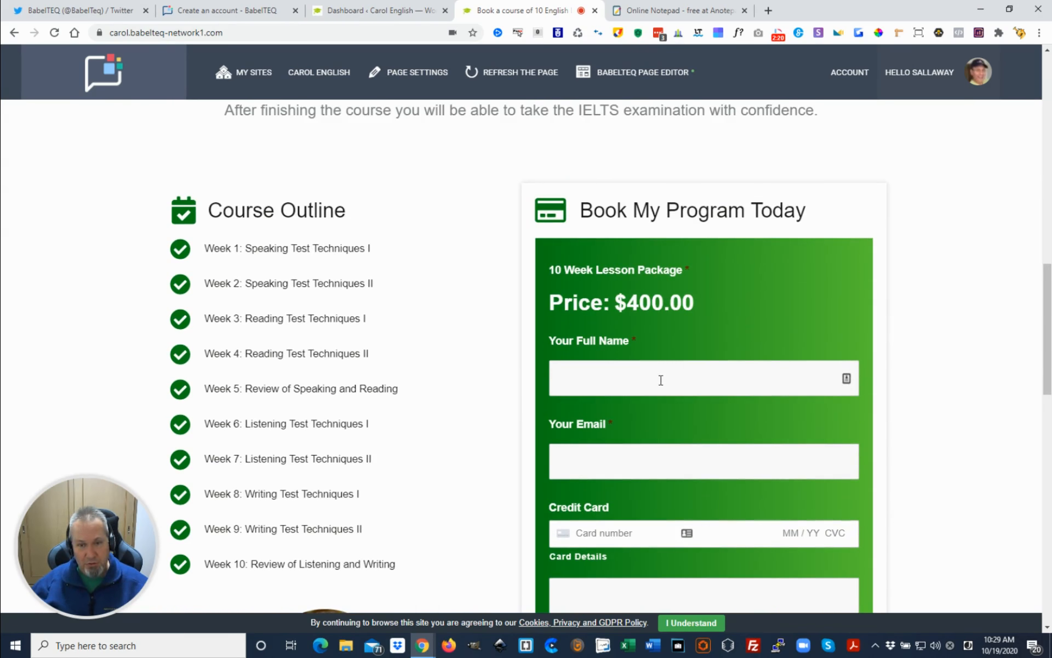
pyautogui.scroll(-5, 664, 377)
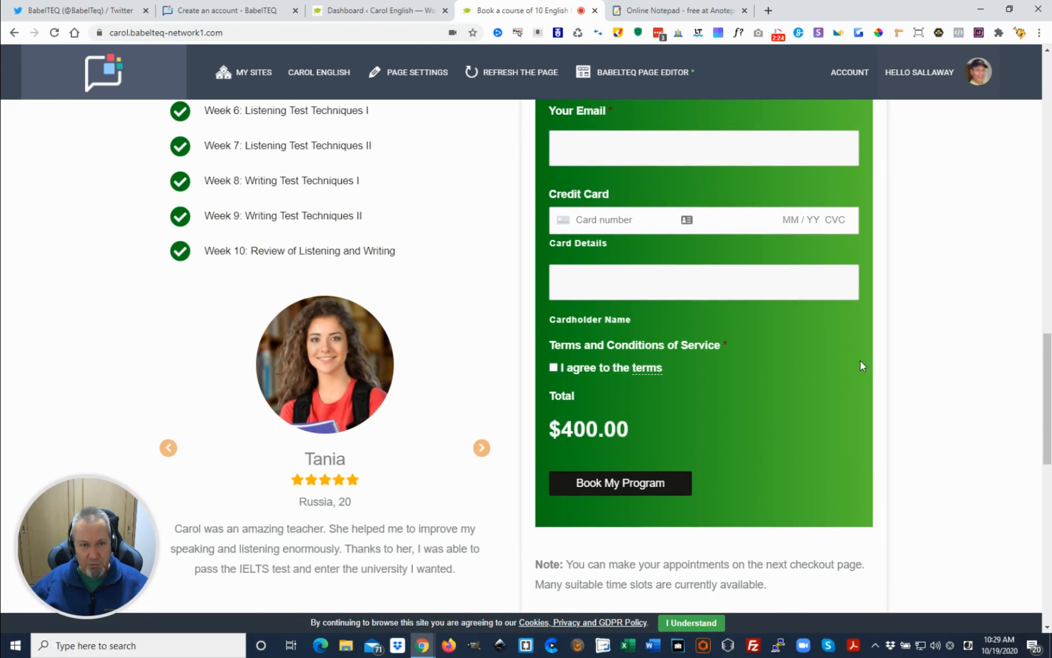
# Switch to the site's dashboard and open the TENPERCENT coupon from the forms coupon list for editing
pyautogui.click(391, 15)
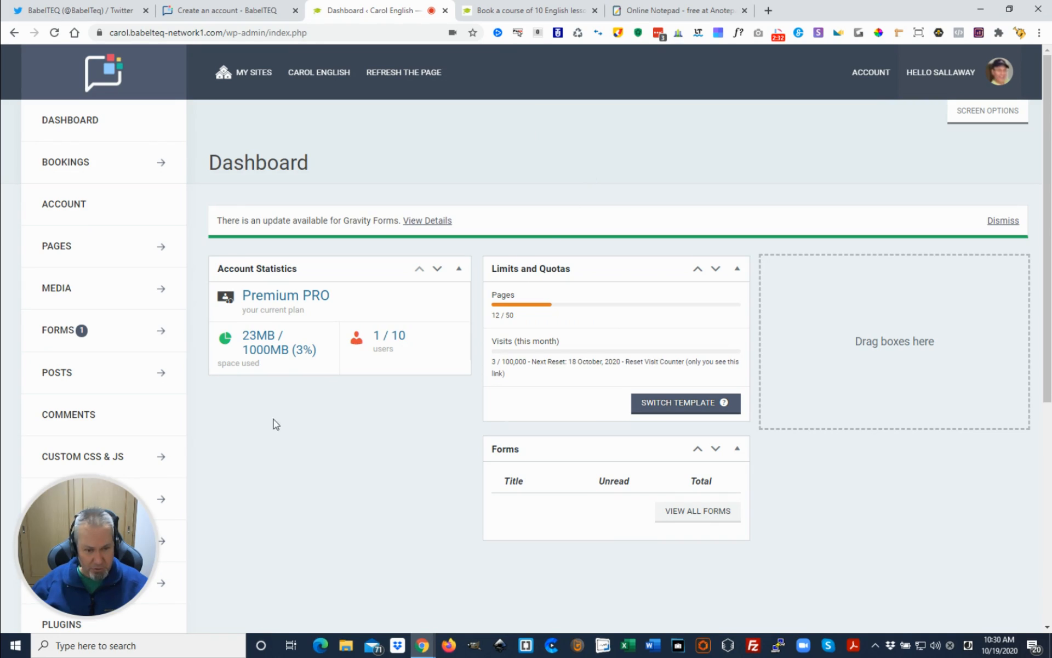
pyautogui.click(156, 340)
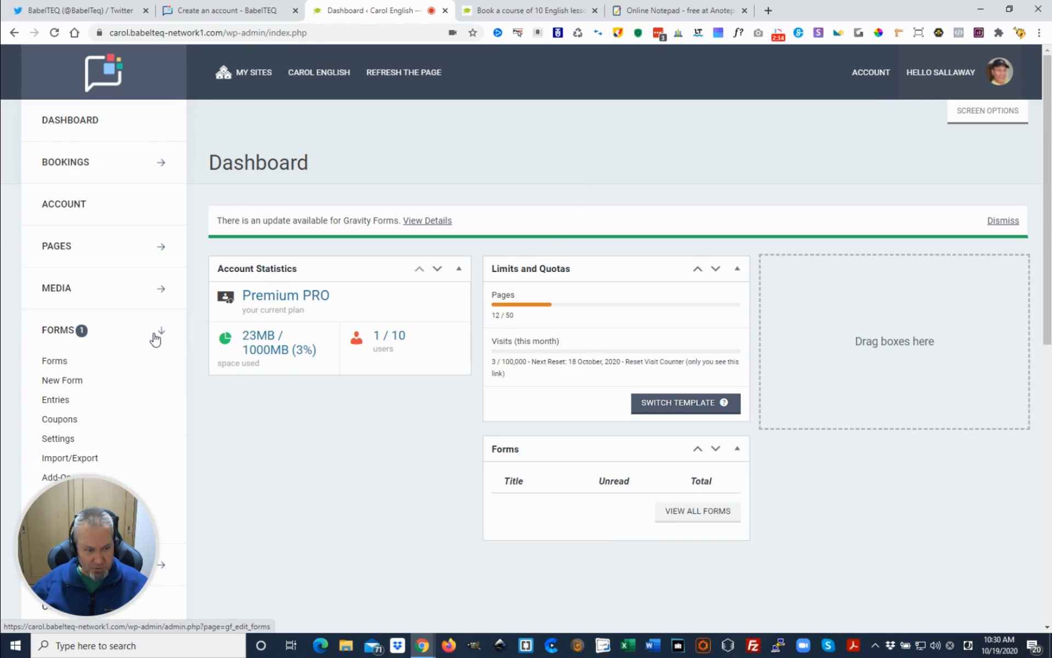
pyautogui.scroll(-2, 136, 353)
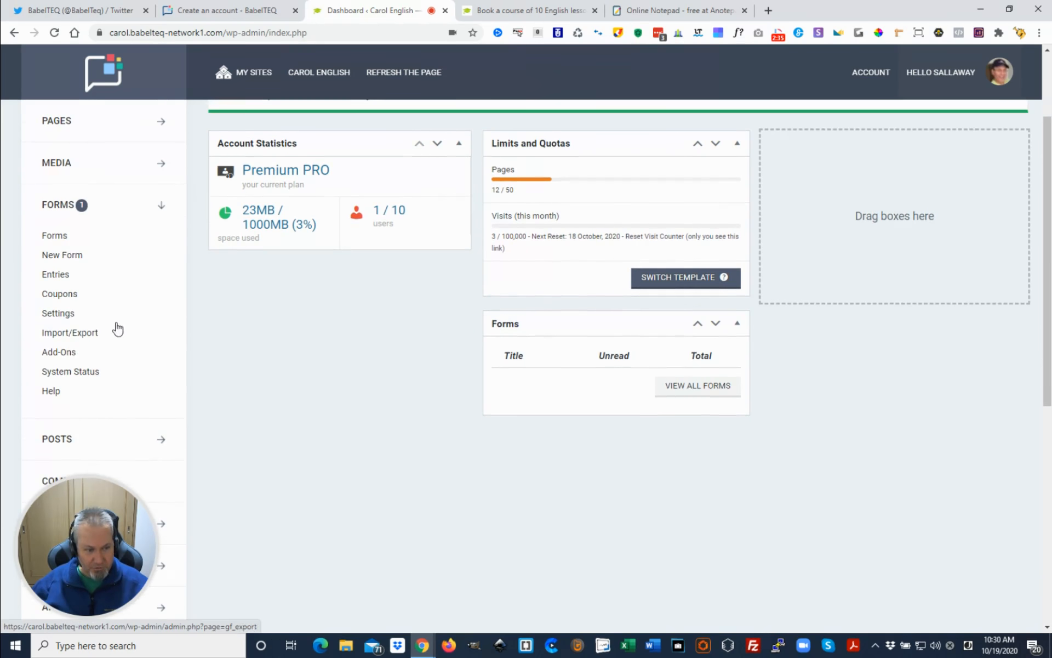
pyautogui.click(69, 298)
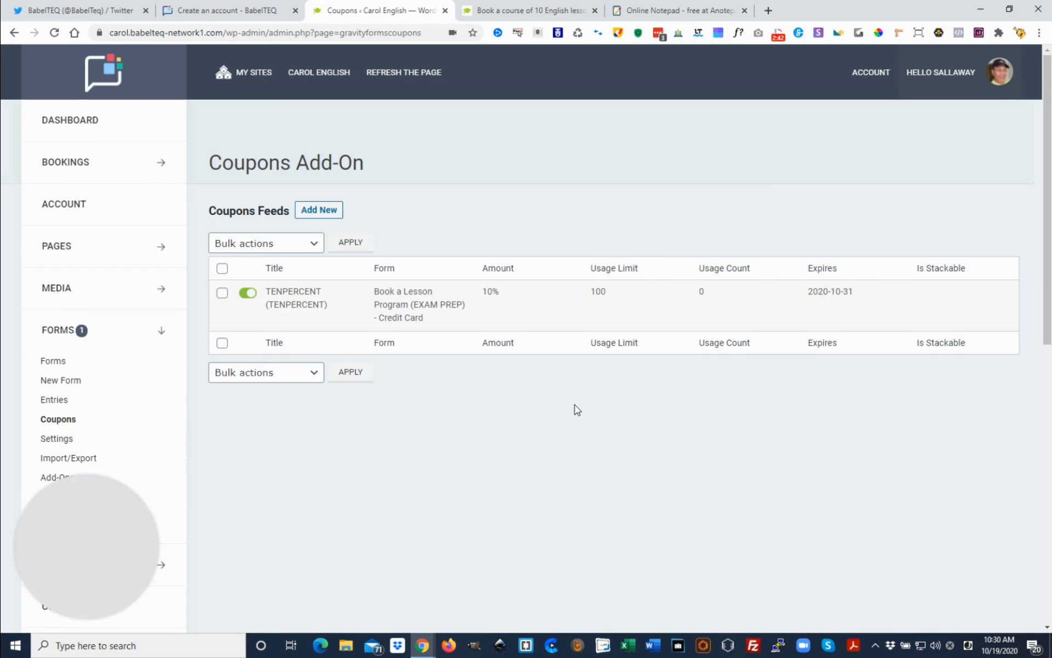
pyautogui.moveTo(390, 322)
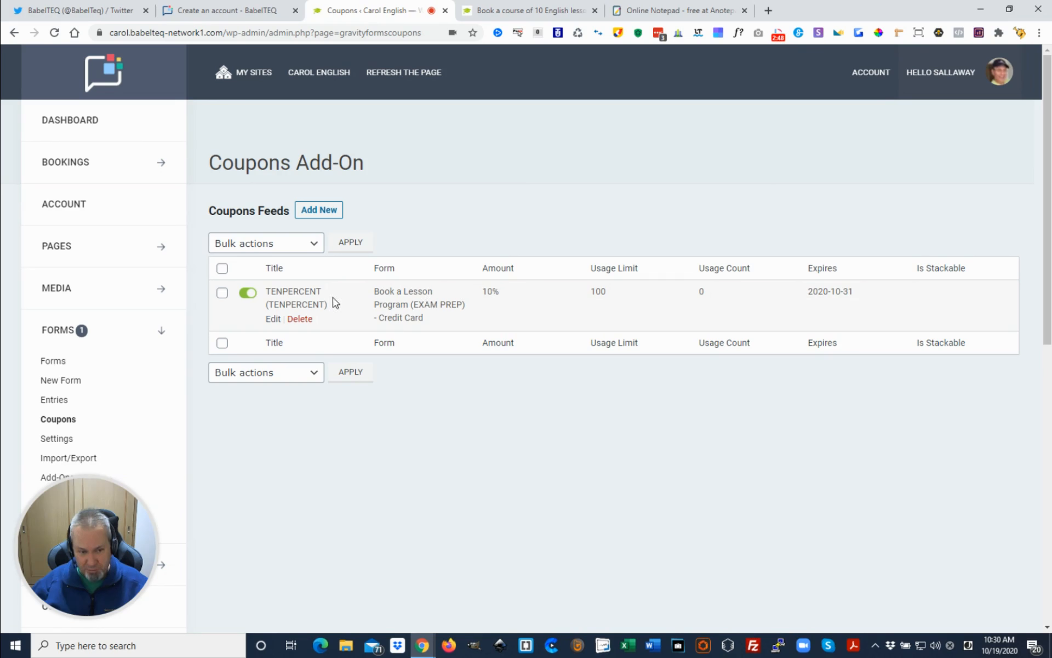
pyautogui.click(273, 320)
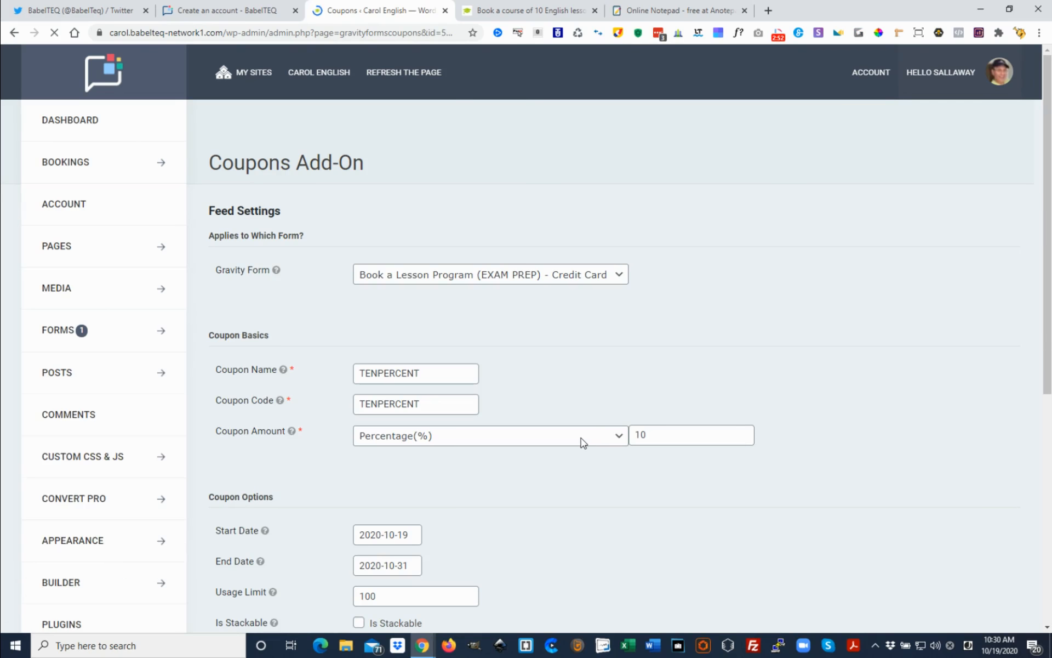
# Examine the TENPERCENT coupon's settings, including its linked form, name, code, amount, dates, usage limit and stackable option
pyautogui.scroll(-1, 789, 333)
pyautogui.scroll(-1, 838, 348)
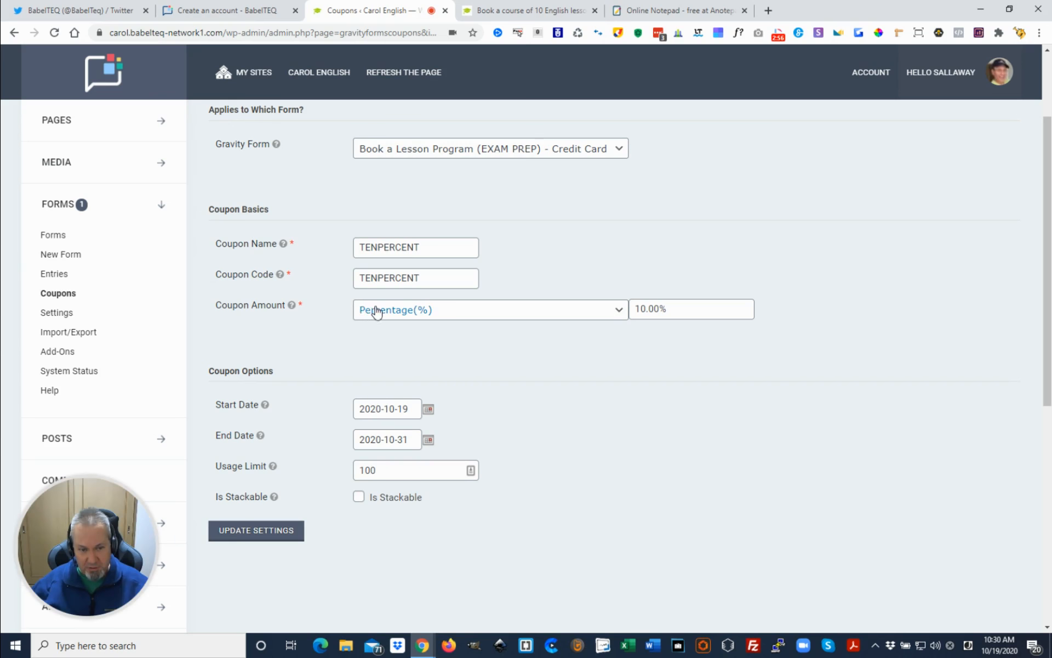
pyautogui.scroll(1, 621, 397)
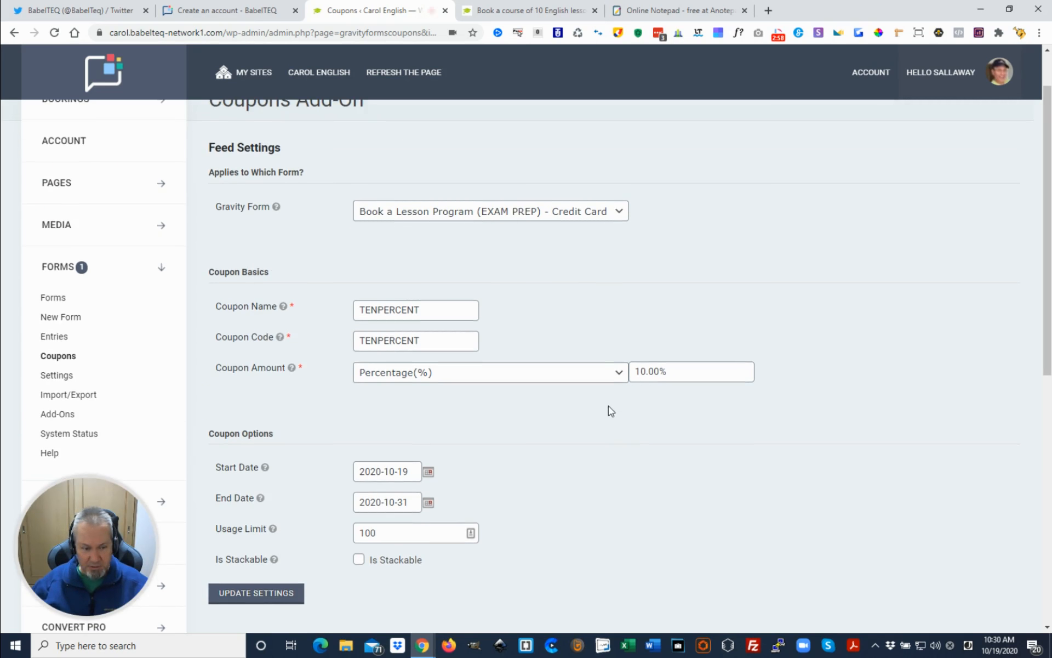
pyautogui.scroll(-1, 608, 411)
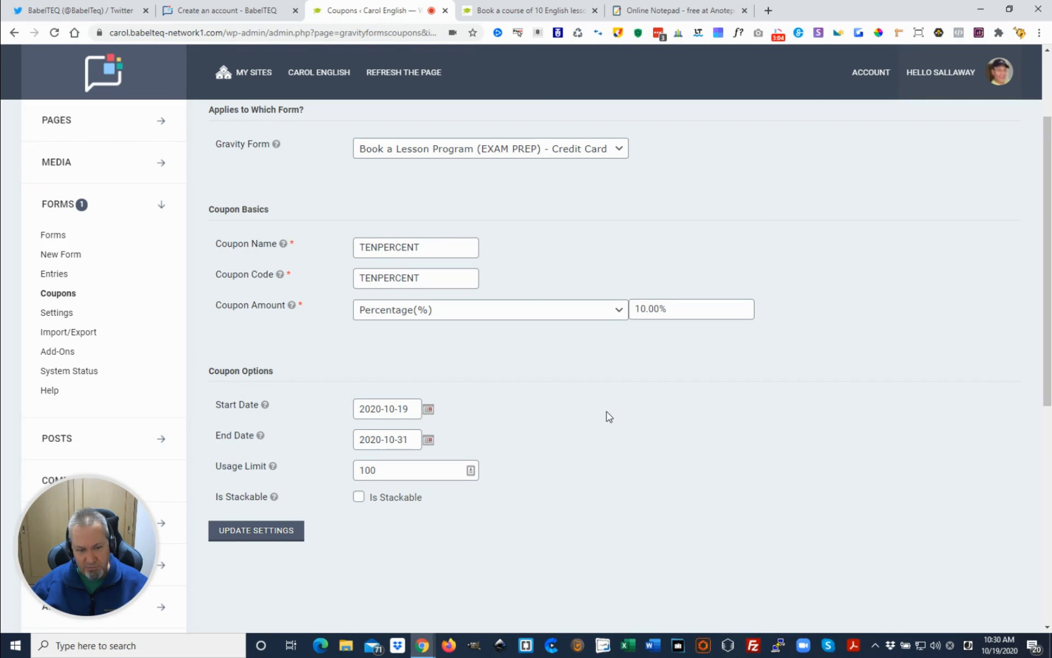
pyautogui.scroll(-1, 608, 414)
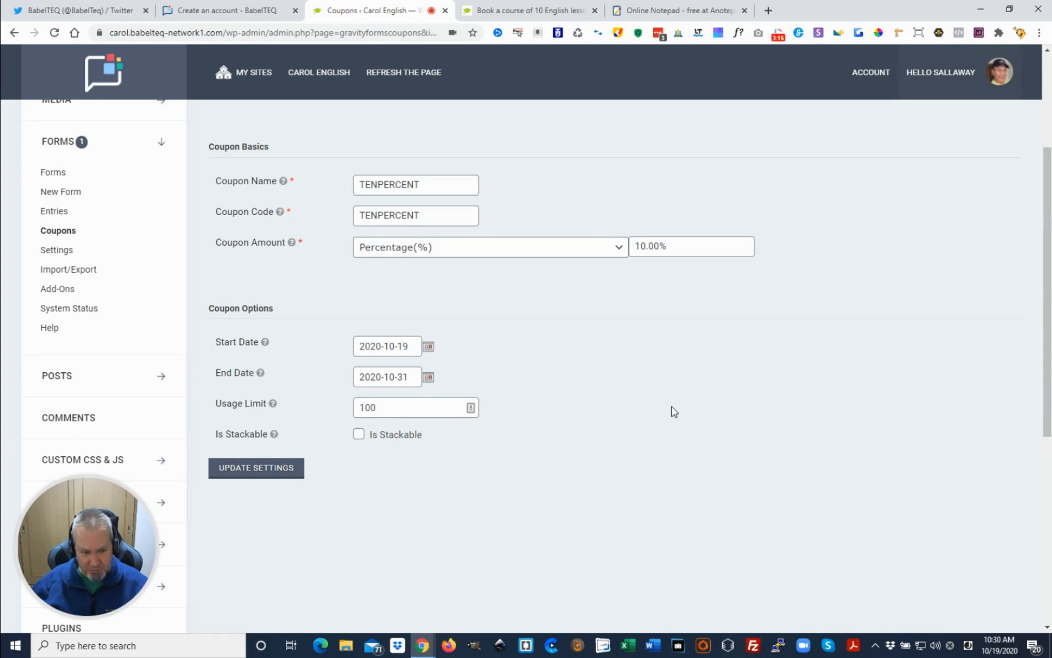
pyautogui.scroll(-1, 672, 411)
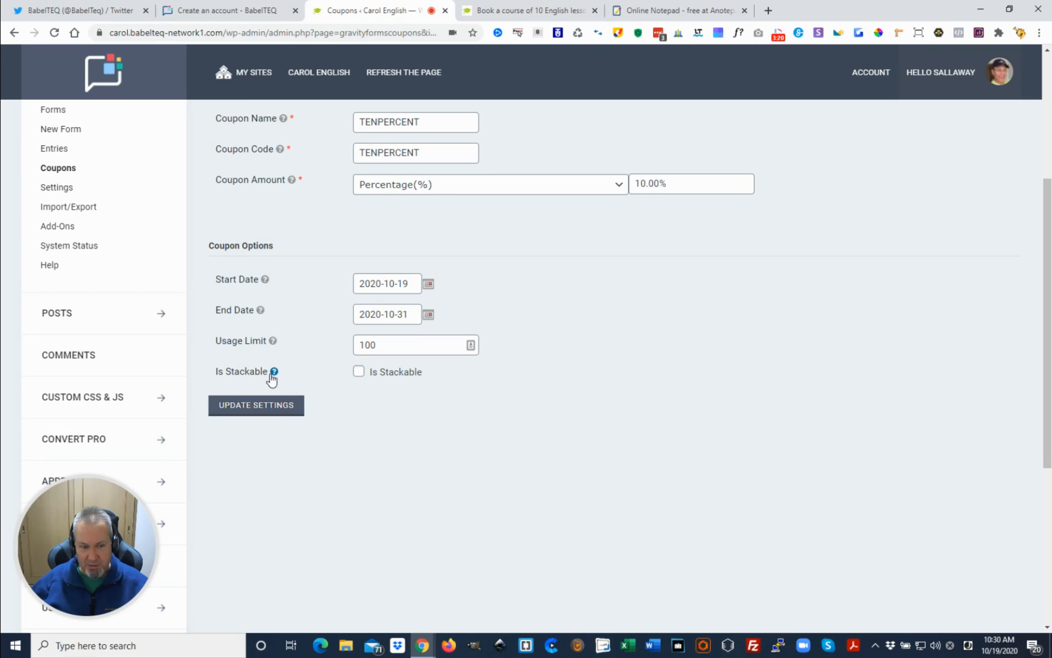
pyautogui.moveTo(273, 371)
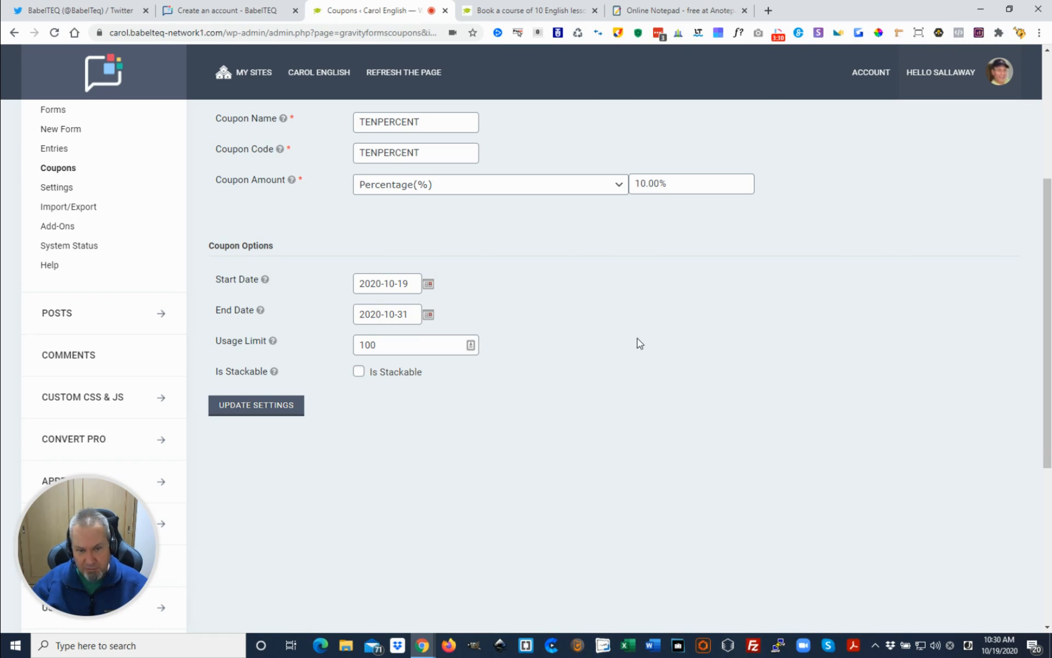
pyautogui.scroll(2, 743, 438)
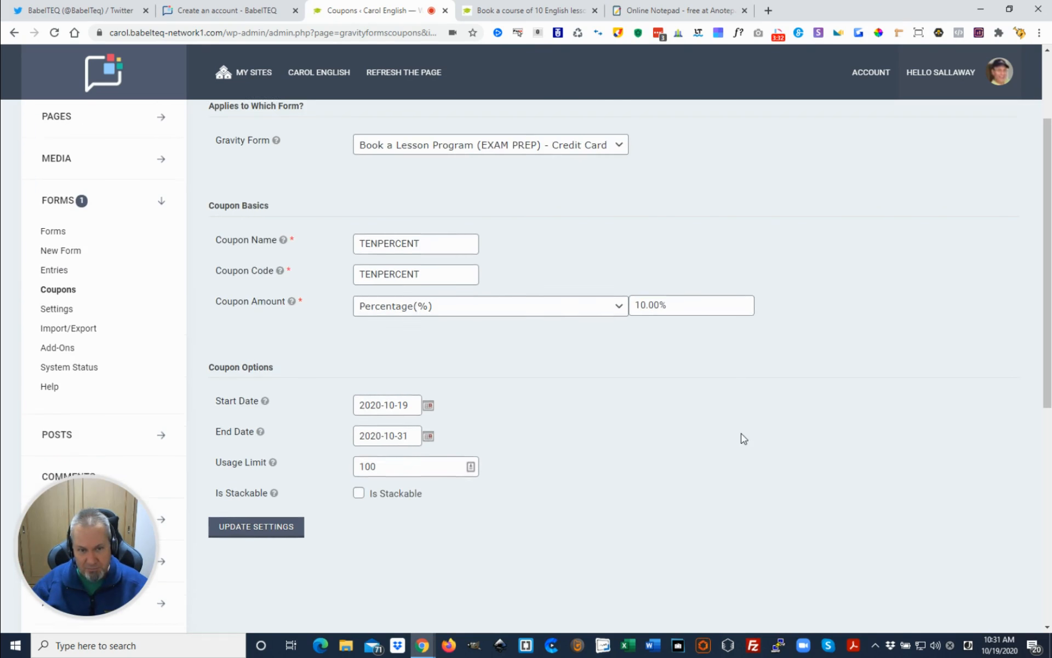
pyautogui.scroll(3, 817, 447)
pyautogui.scroll(-3, 258, 323)
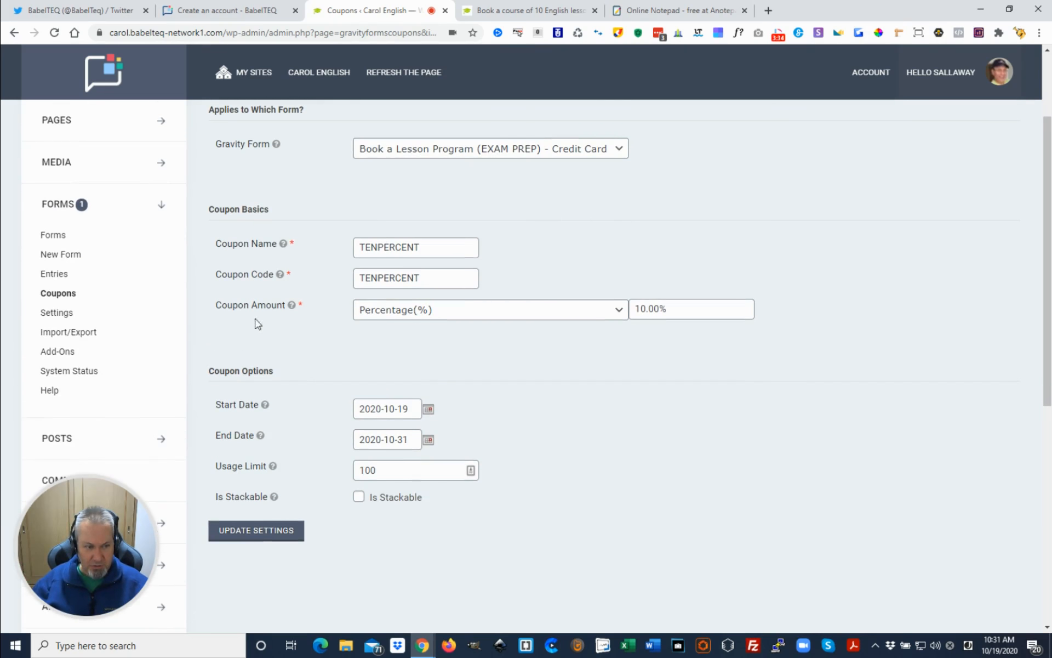
# Leave the coupon settings and open the form "Book a Lesson Program (EXAM PREP) - Credit Card" for editing
pyautogui.click(55, 296)
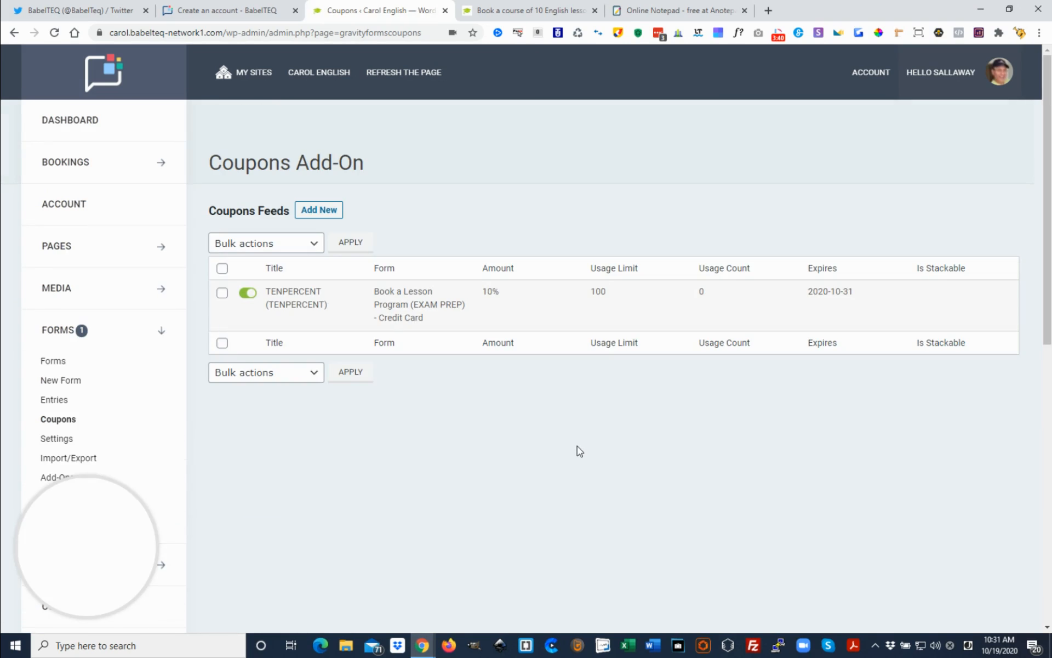
pyautogui.click(62, 364)
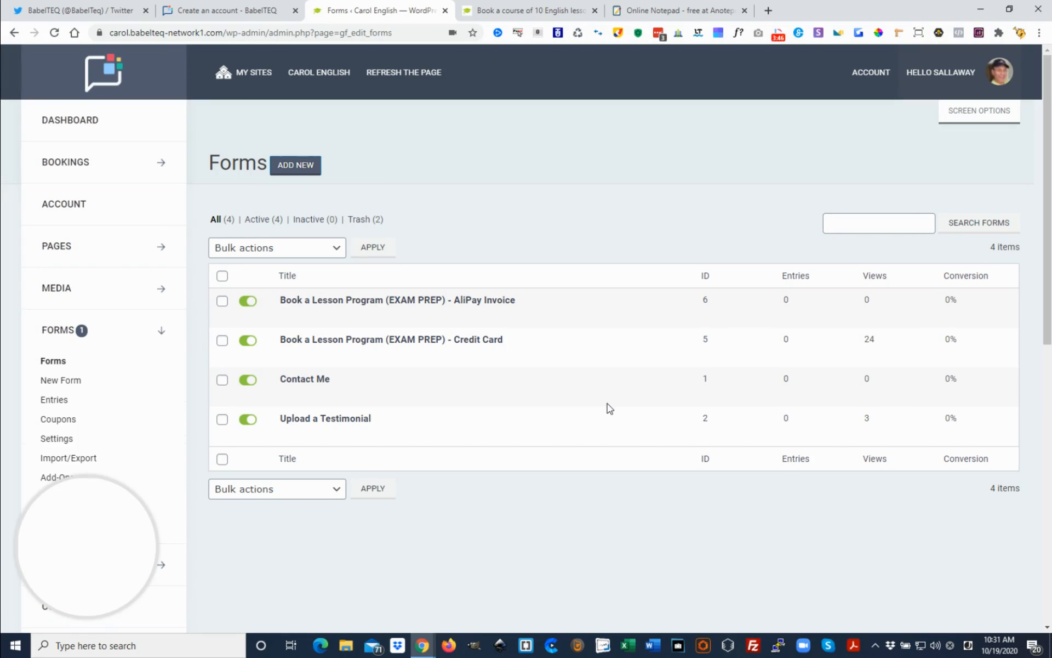
pyautogui.moveTo(505, 355)
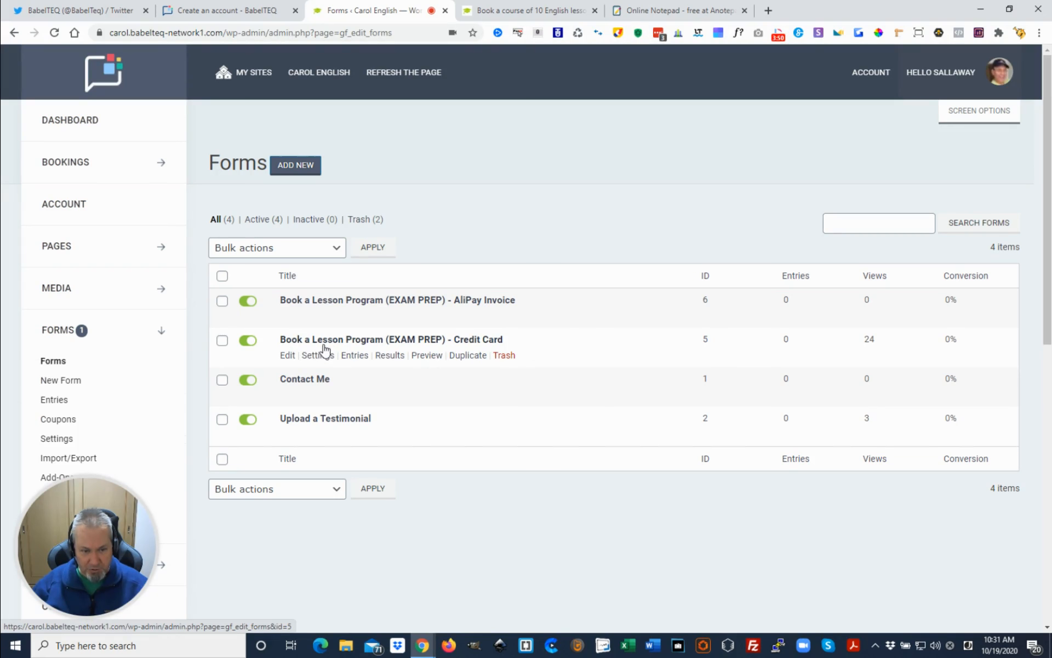
pyautogui.moveTo(328, 364)
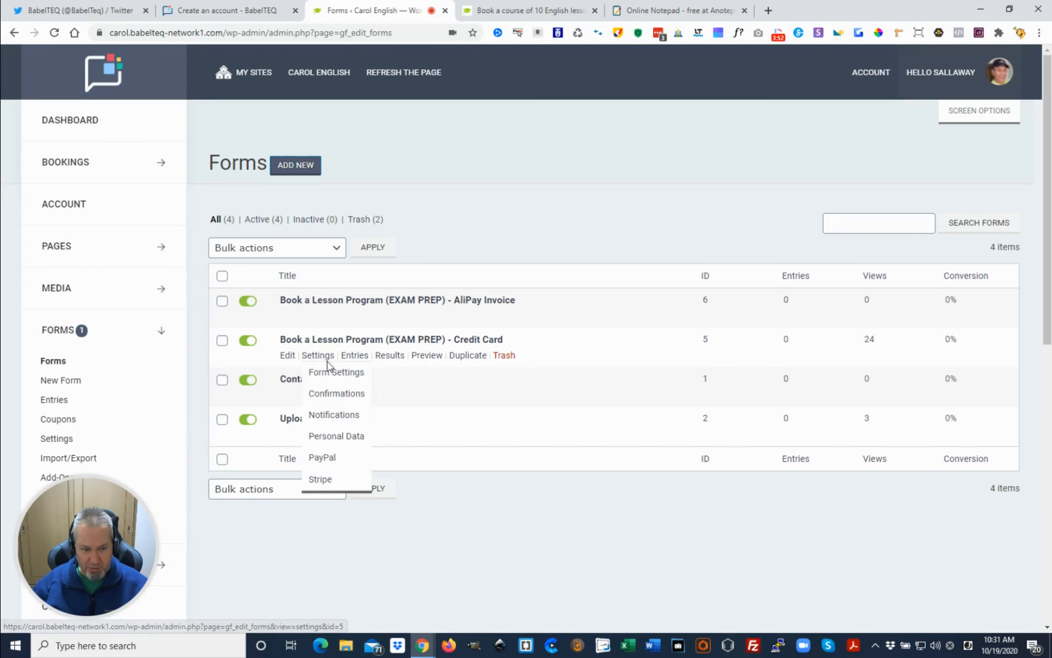
pyautogui.click(286, 356)
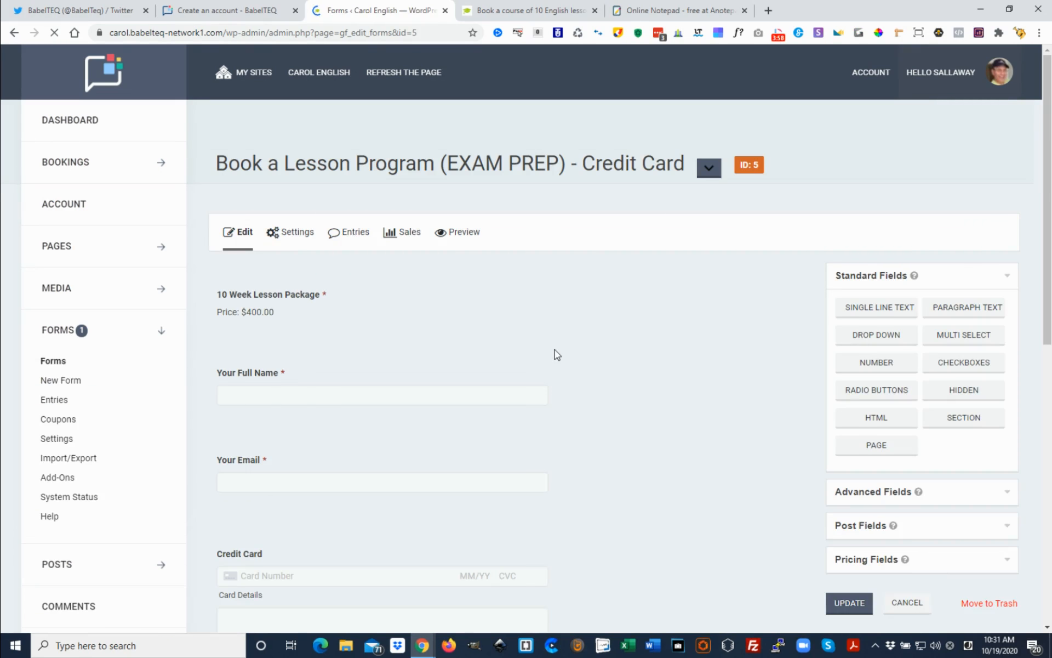
# Add a Coupon pricing field to the form between the Credit Card and Terms and Conditions of Service fields
pyautogui.scroll(-5, 601, 364)
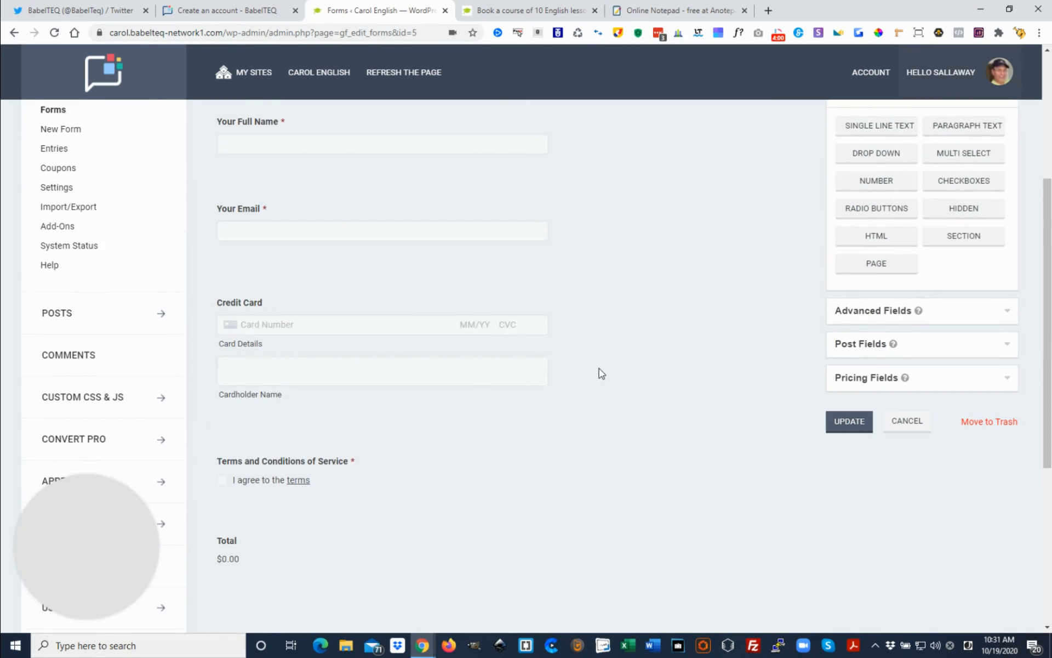
pyautogui.scroll(-3, 596, 373)
pyautogui.scroll(2, 787, 409)
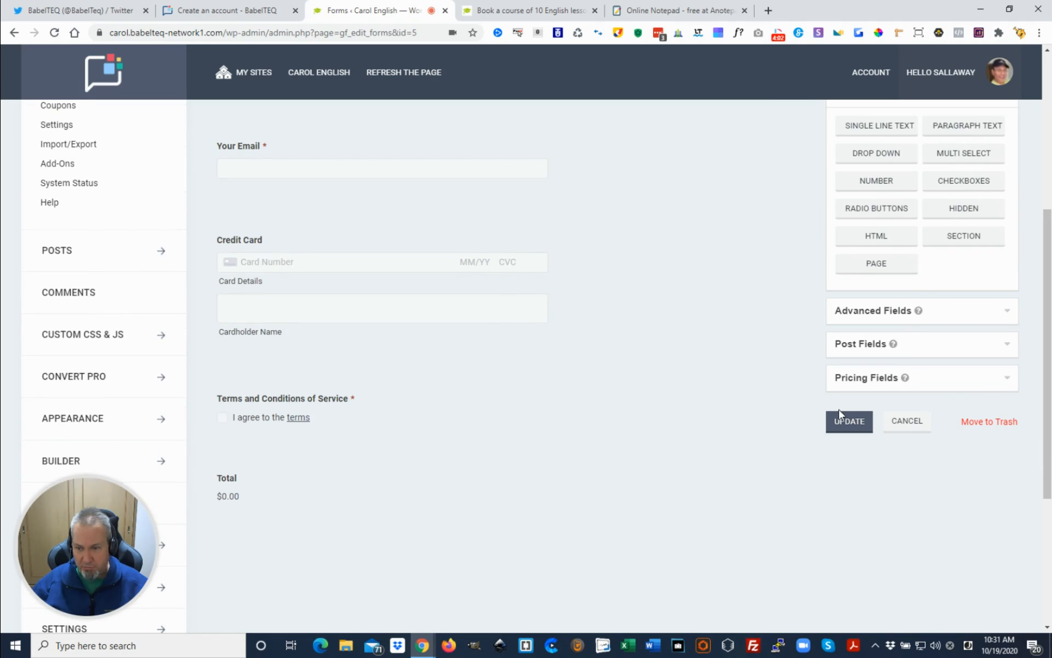
pyautogui.click(1005, 385)
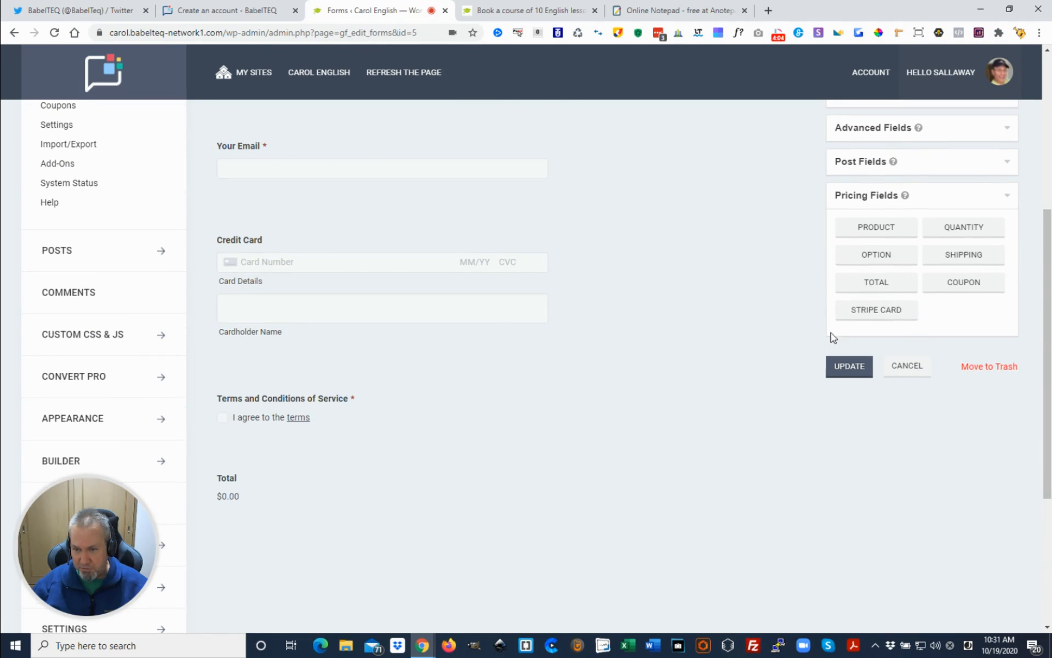
pyautogui.moveTo(969, 290); pyautogui.dragTo(266, 383)
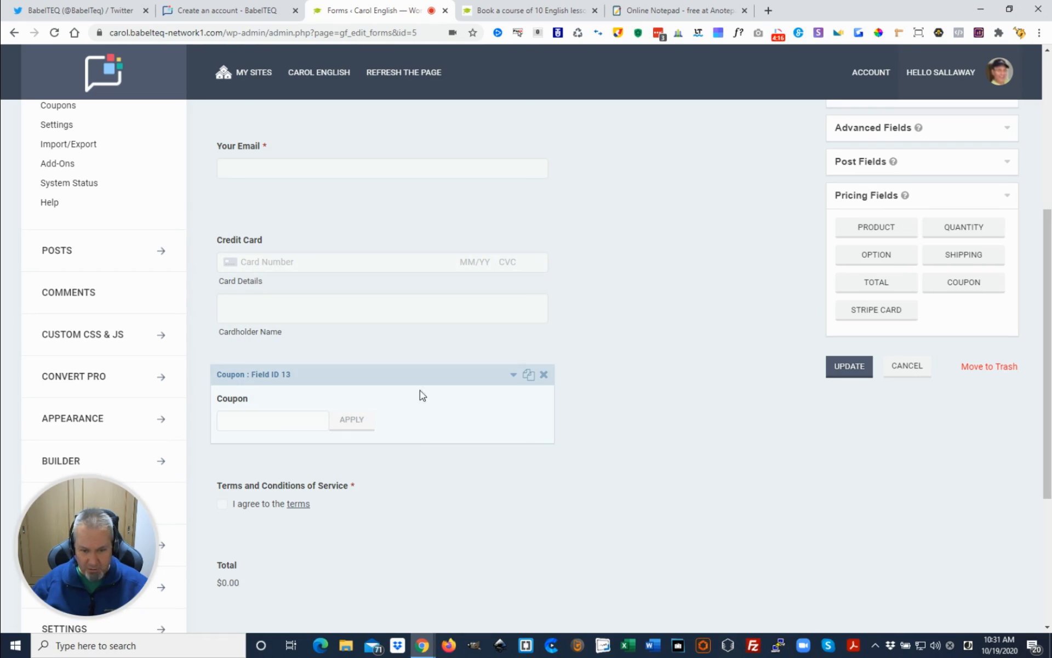
# Open the new coupon field's settings and change its field label to "Coupon Code"
pyautogui.click(514, 375)
pyautogui.scroll(-1, 453, 412)
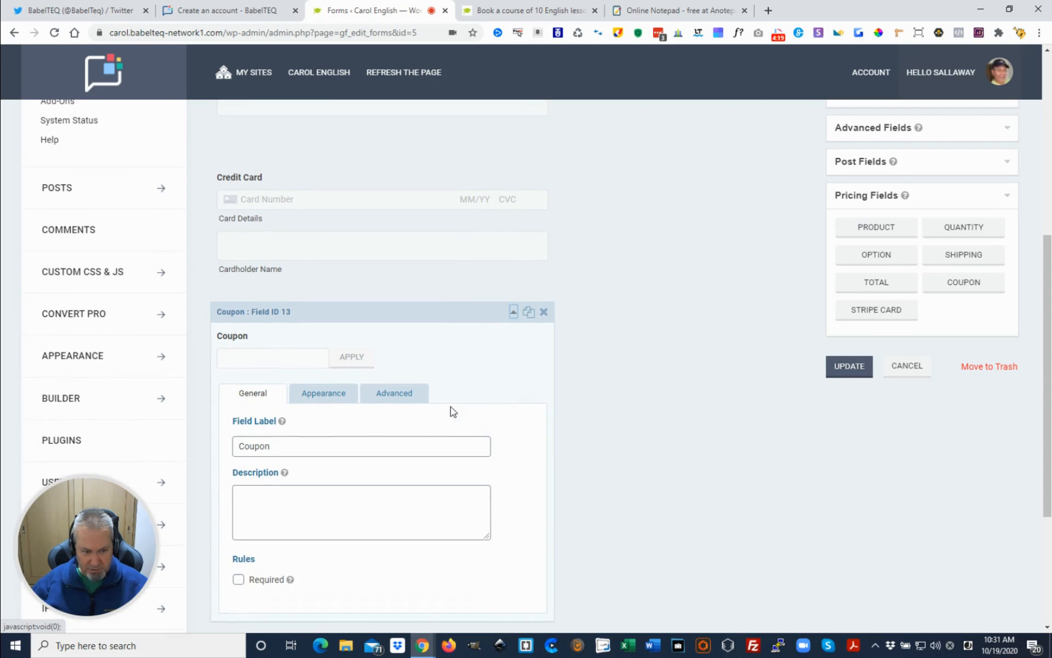
pyautogui.click(279, 445)
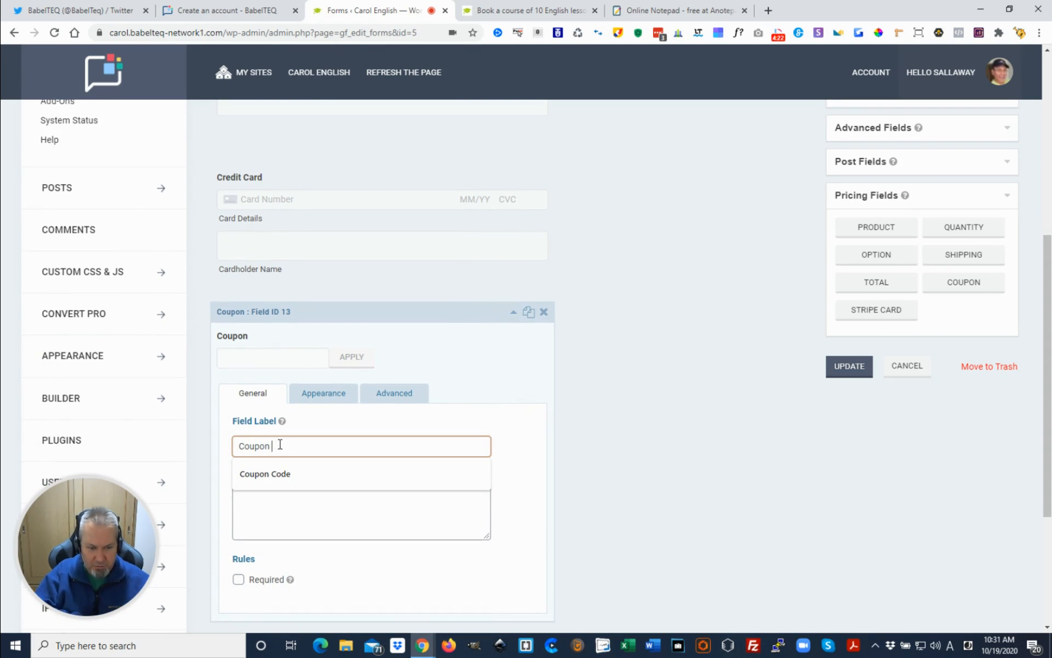
pyautogui.write('Code')
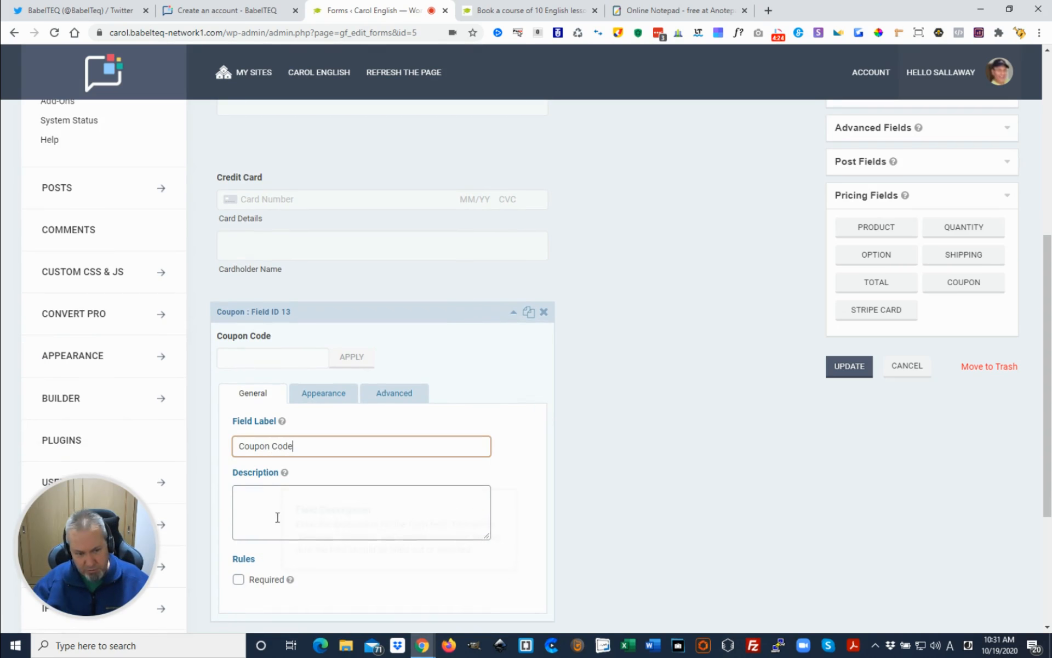
# Set the coupon field's description to "Enter a valid coupon code to get a discount." and close its settings
pyautogui.click(280, 500)
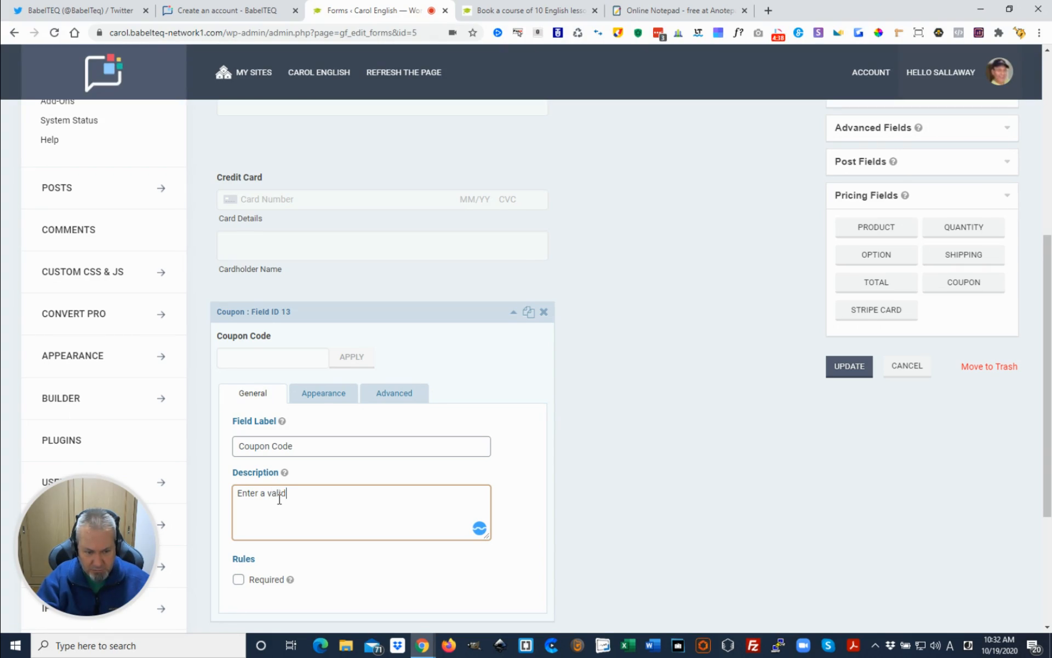
pyautogui.write('upon code to get a dis')
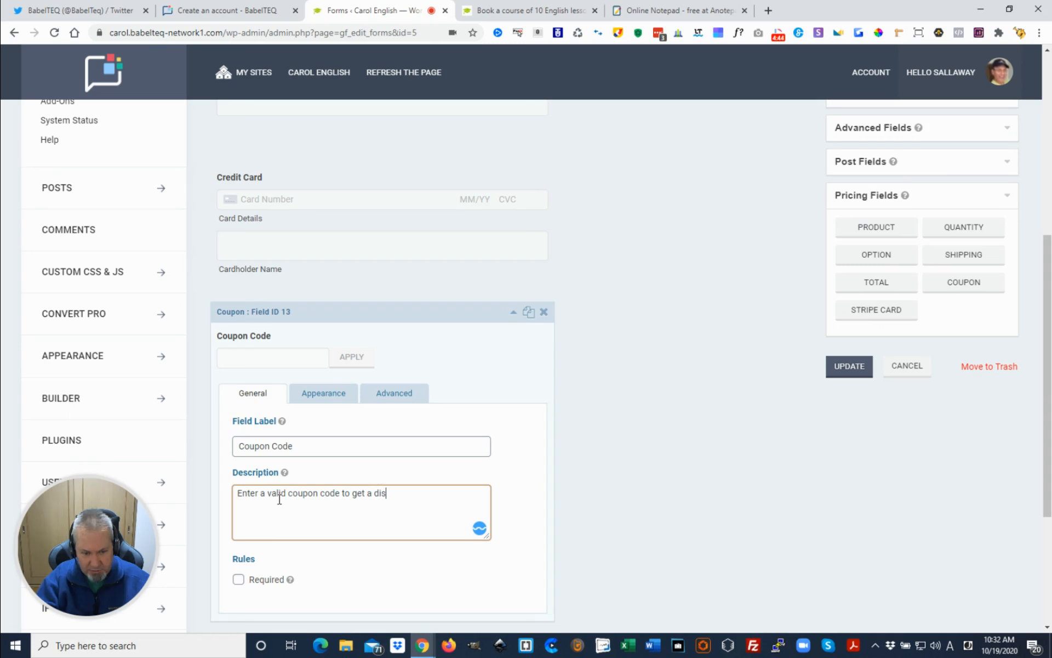
pyautogui.write('count.')
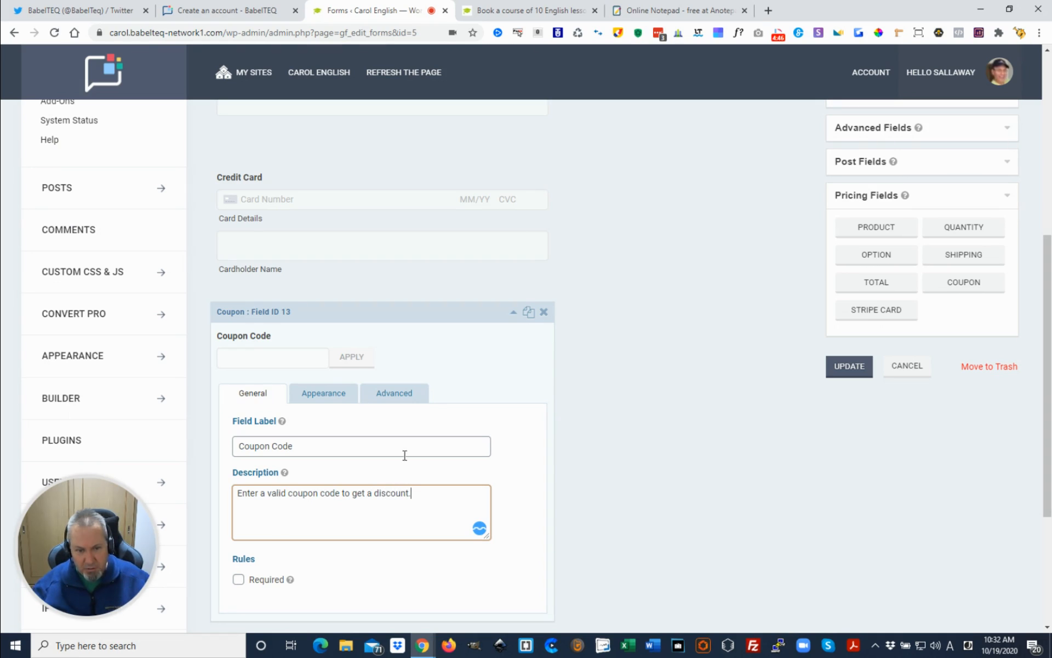
pyautogui.click(513, 312)
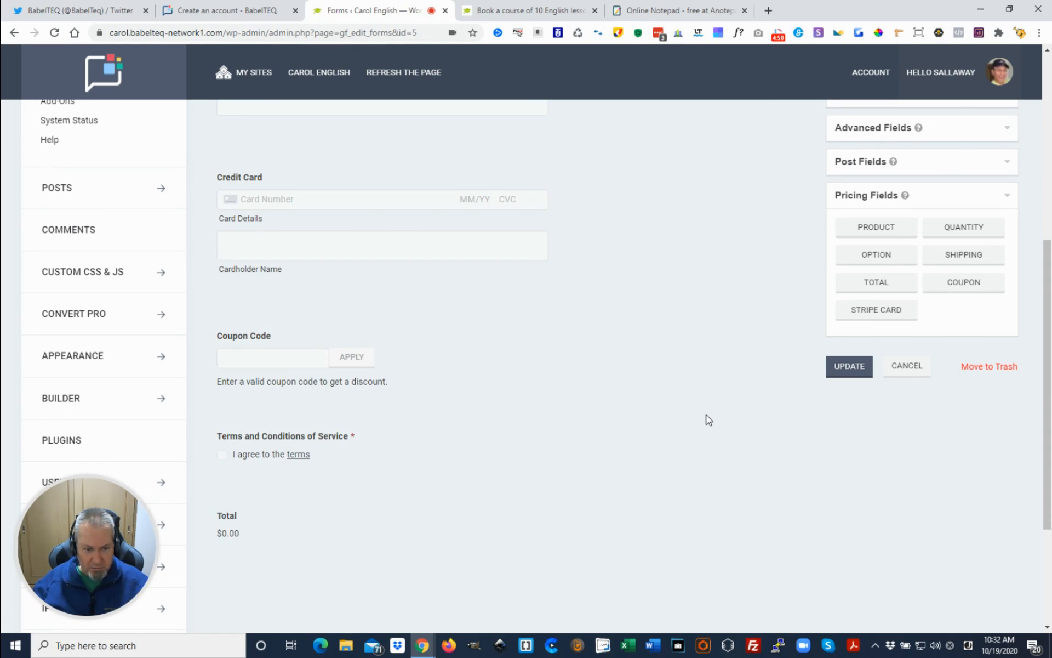
# Save the form update and reload the public English course page to check its booking form for the coupon field
pyautogui.click(858, 370)
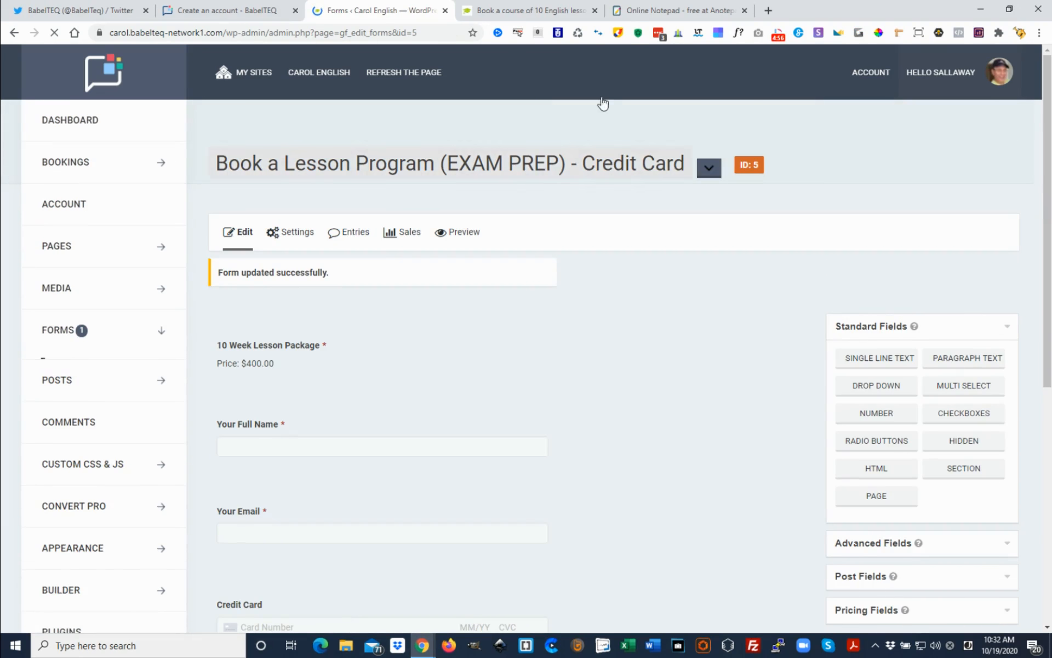
pyautogui.click(531, 14)
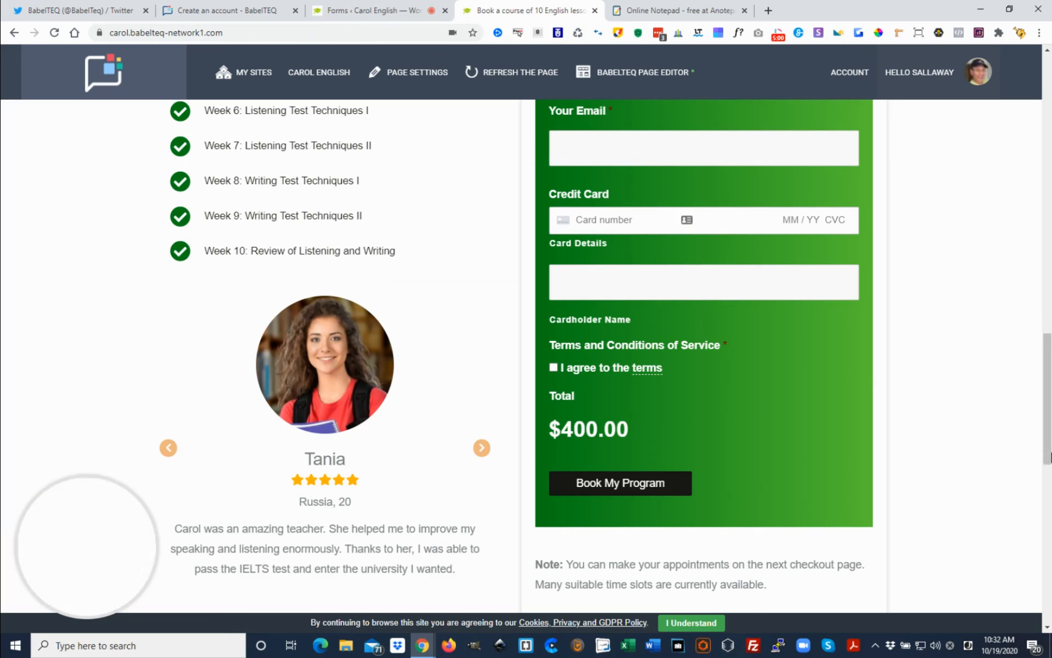
pyautogui.scroll(4, 983, 452)
pyautogui.scroll(-3, 982, 452)
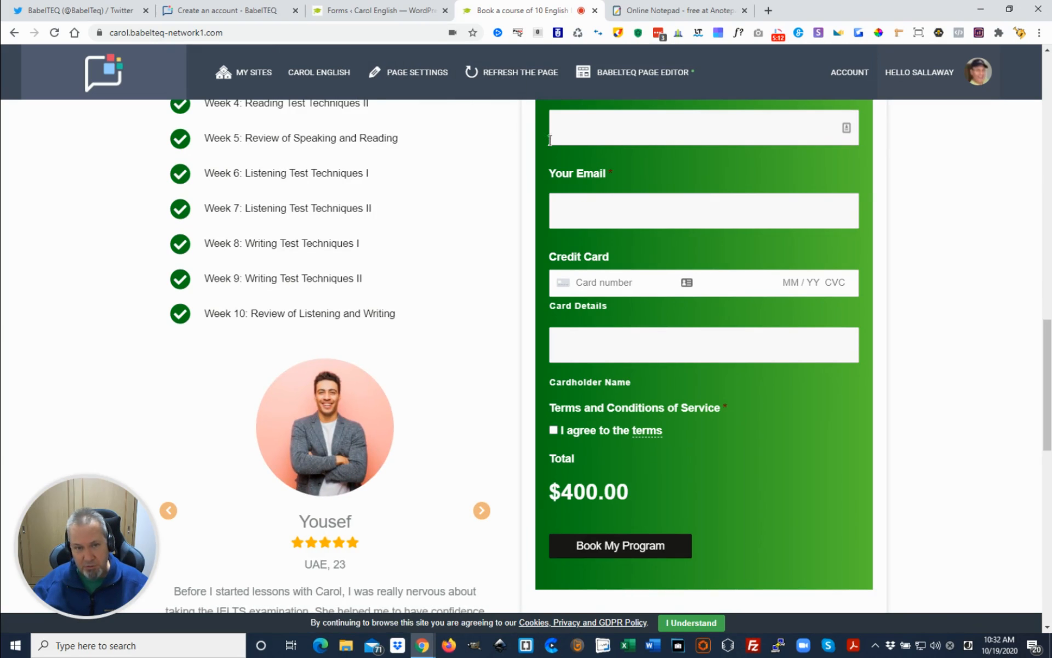
pyautogui.click(516, 80)
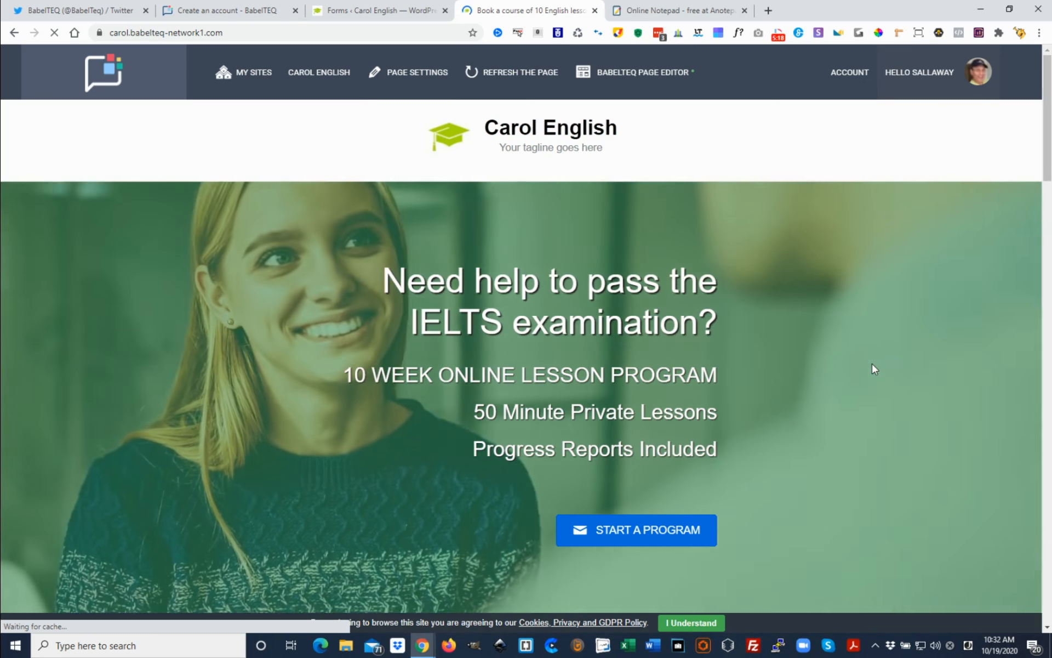
pyautogui.scroll(-18, 844, 372)
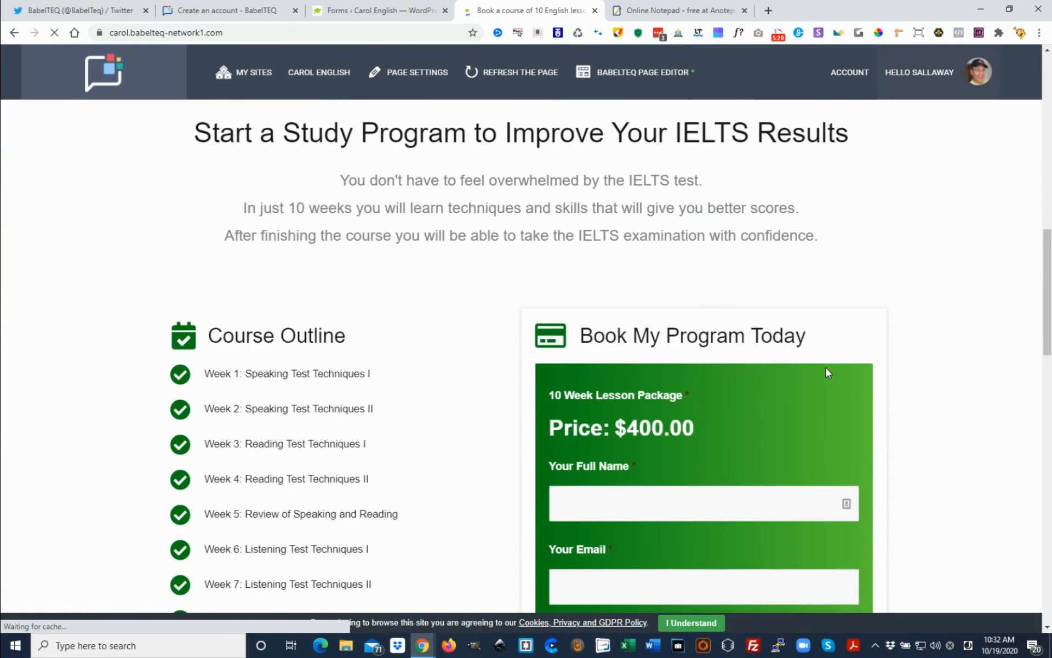
pyautogui.scroll(-5, 909, 370)
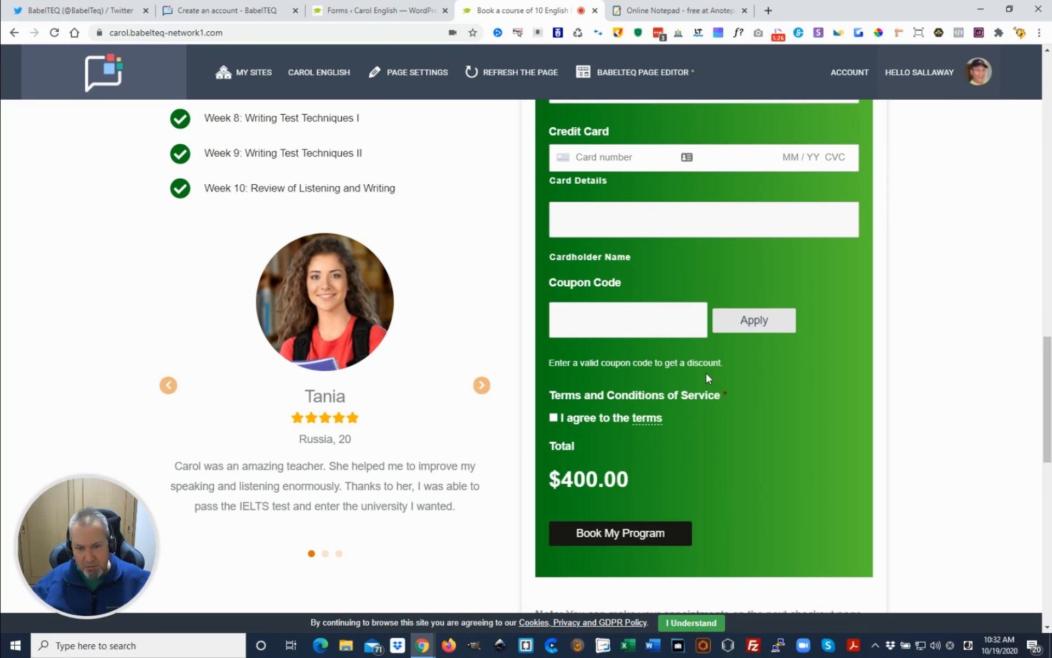
# Apply the coupon code TENPERCENT in the booking form and check the discounted total
pyautogui.click(643, 314)
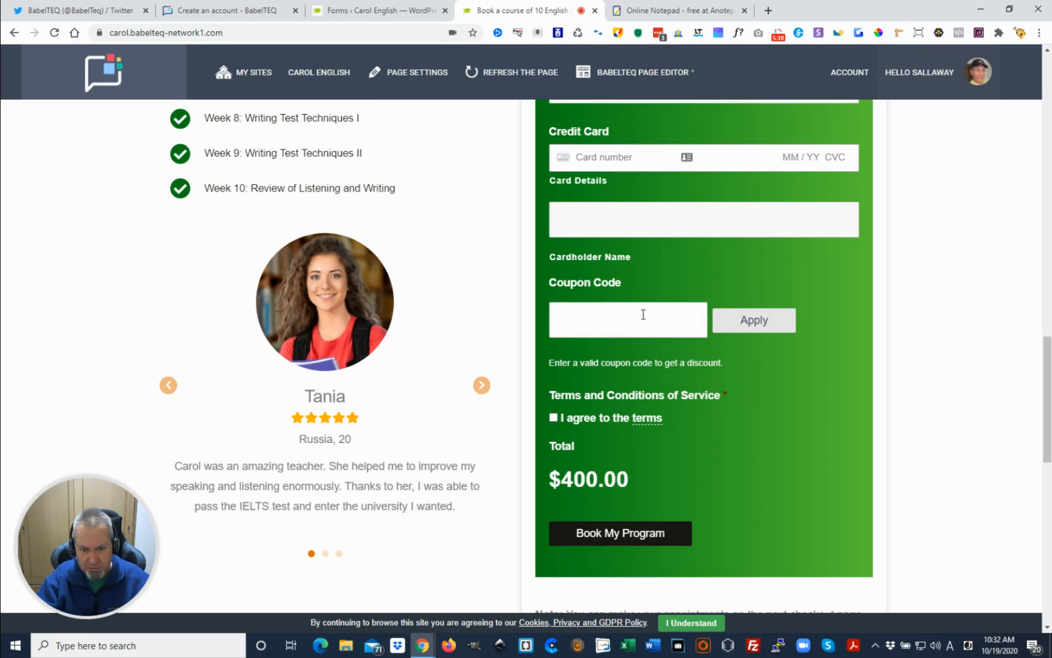
pyautogui.write('TEN')
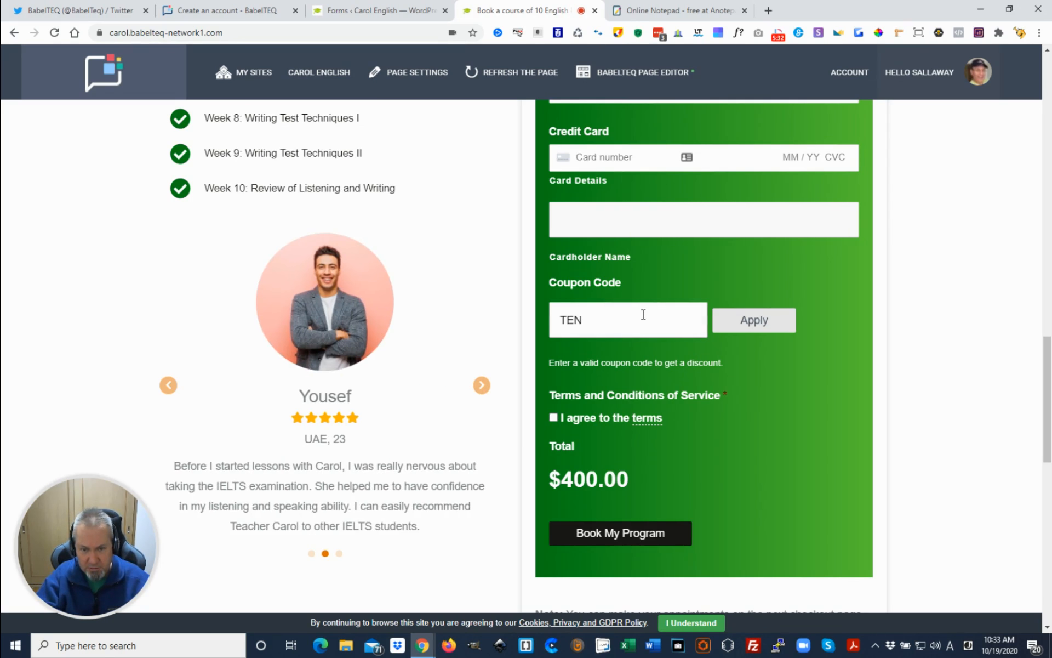
pyautogui.write('PERCENT')
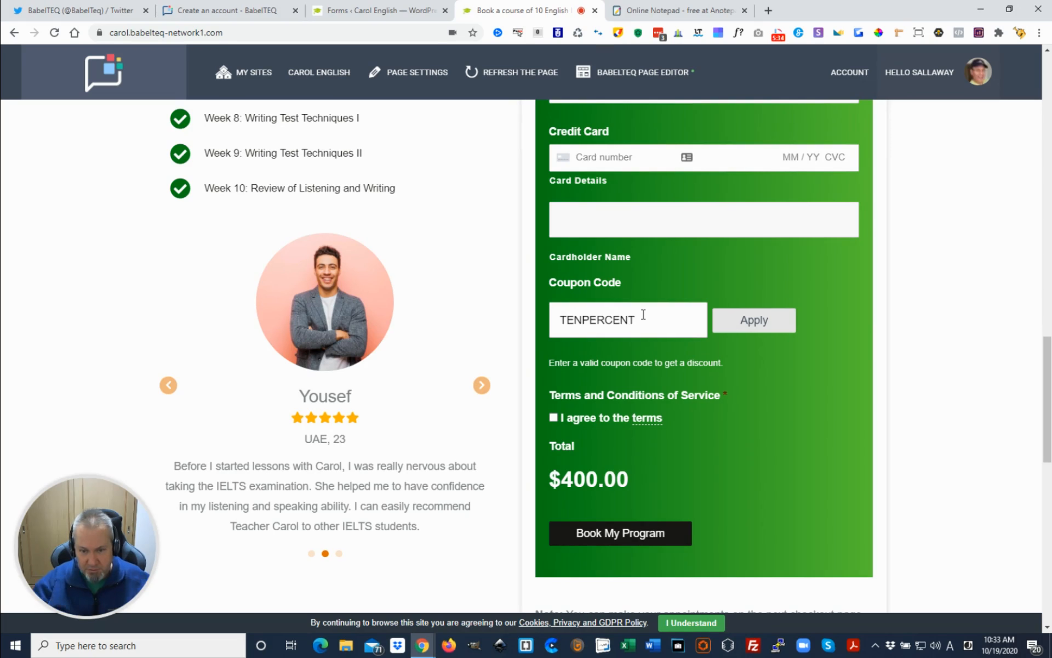
pyautogui.click(752, 318)
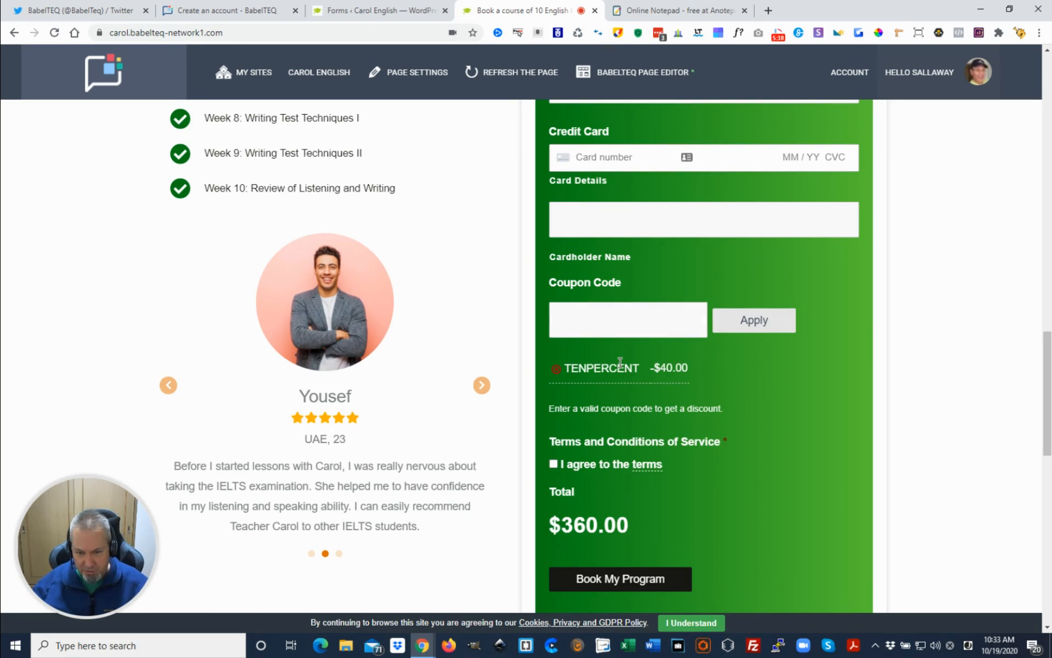
pyautogui.scroll(-1, 685, 373)
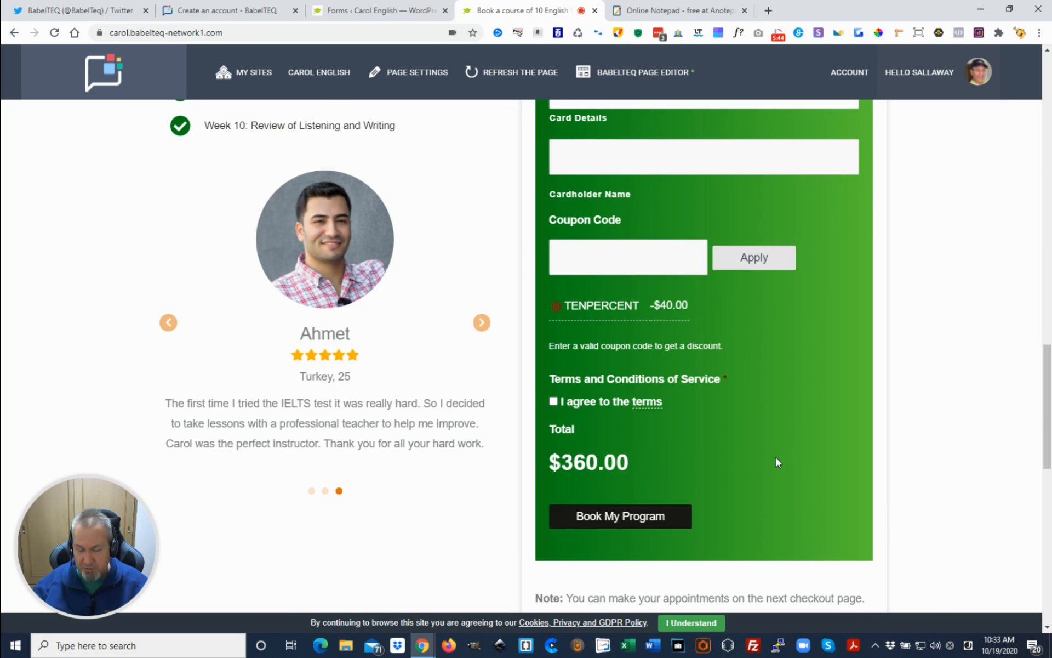
# Review the booking page and remove the applied TENPERCENT coupon from the form
pyautogui.scroll(1, 774, 462)
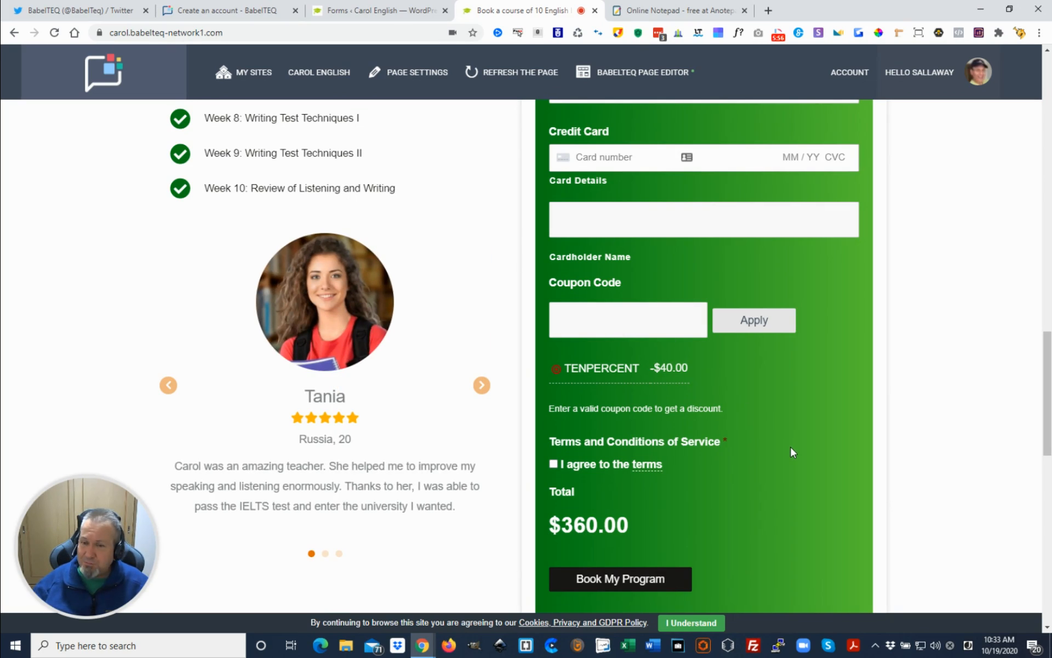
pyautogui.scroll(15, 791, 448)
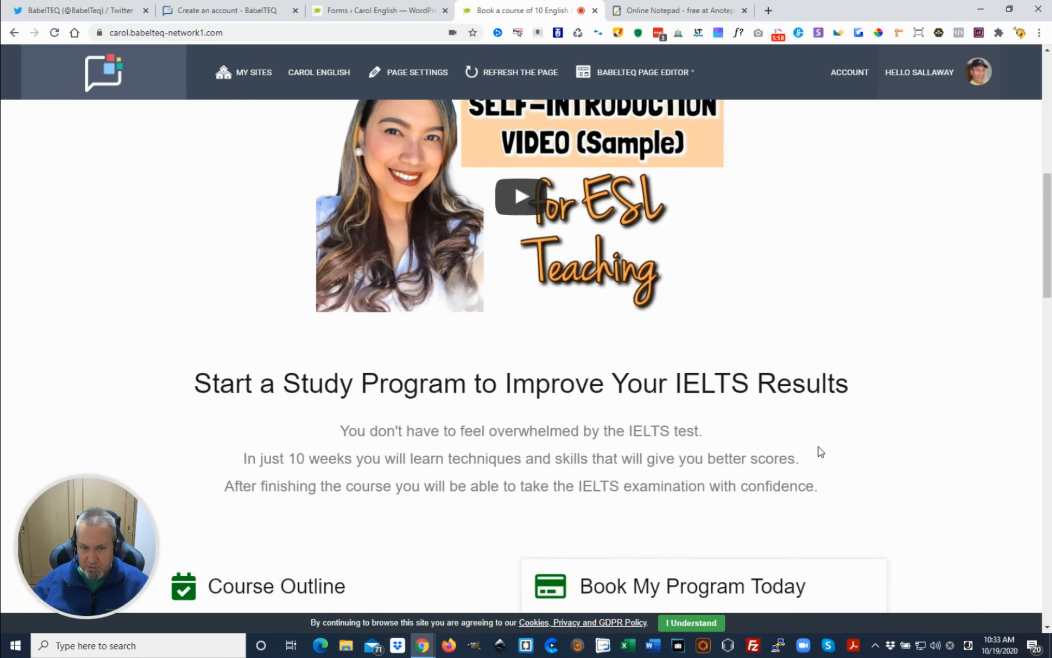
pyautogui.scroll(-5, 817, 451)
pyautogui.scroll(11, 817, 451)
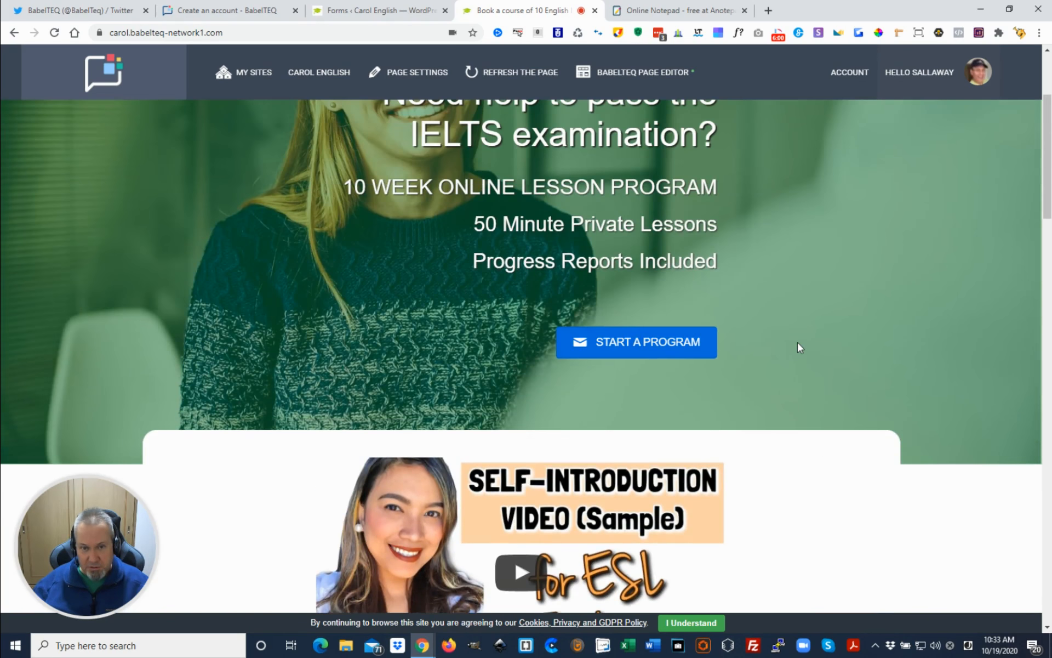
pyautogui.scroll(-10, 798, 348)
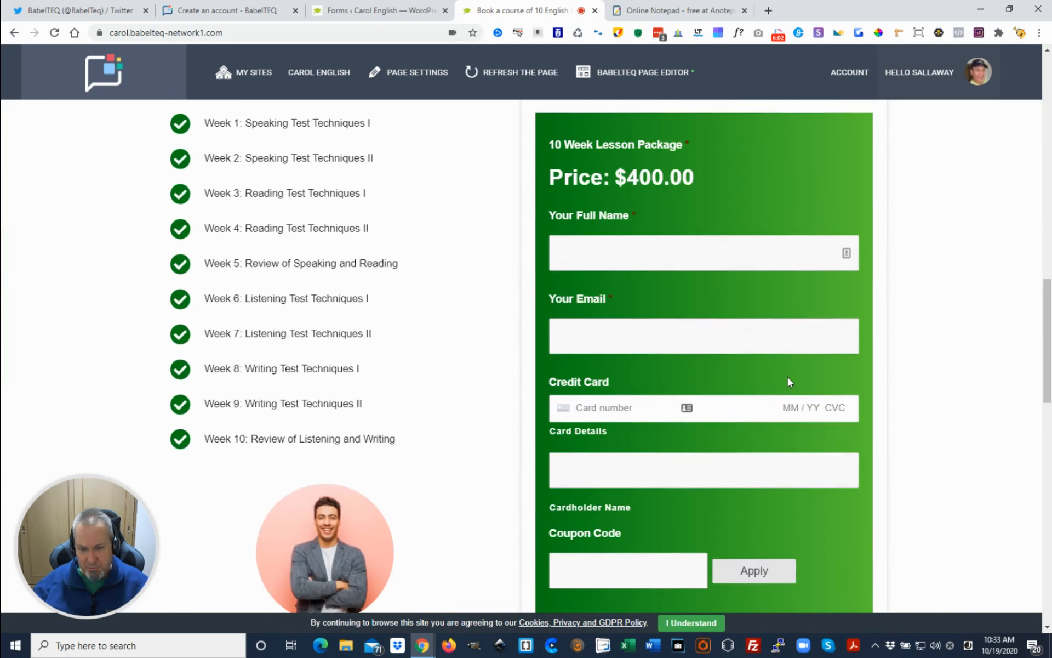
pyautogui.scroll(-2, 789, 382)
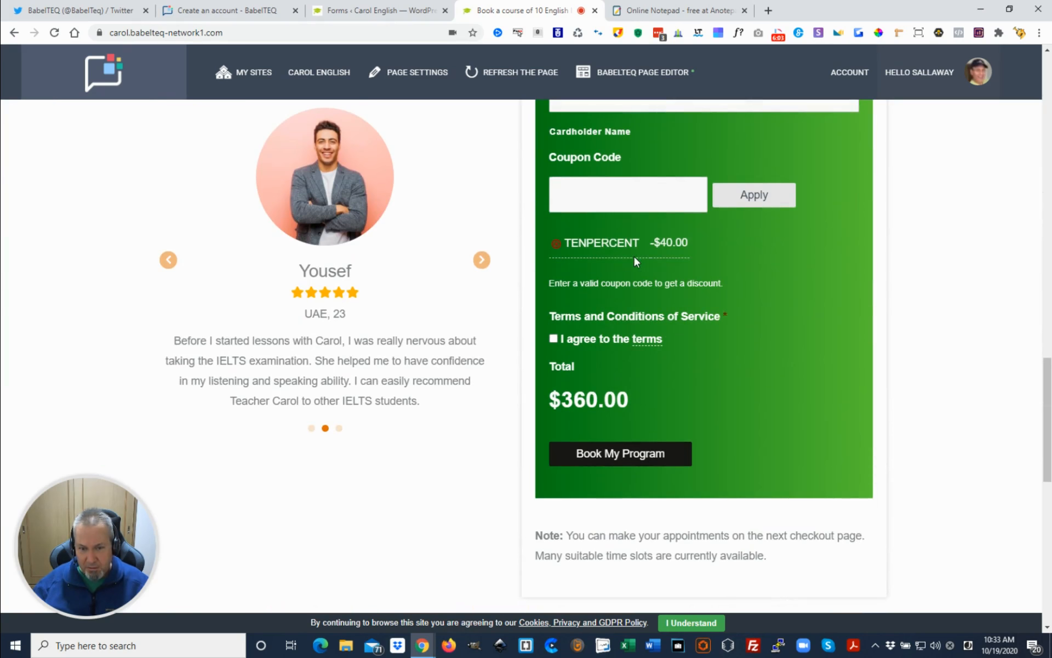
pyautogui.click(555, 244)
pyautogui.scroll(3, 758, 329)
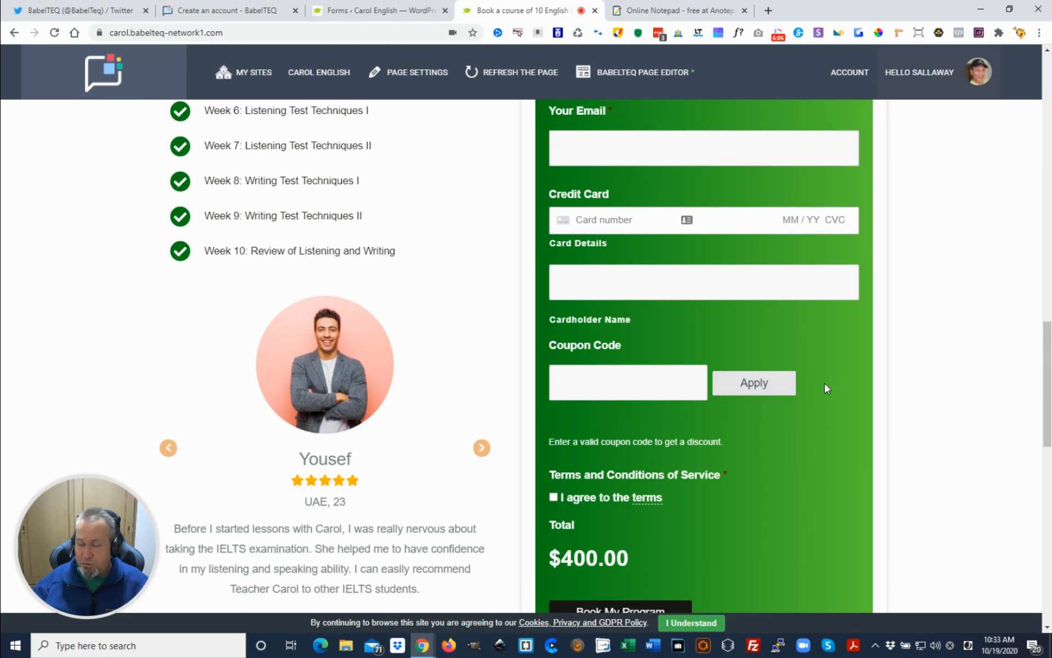
pyautogui.scroll(1, 826, 388)
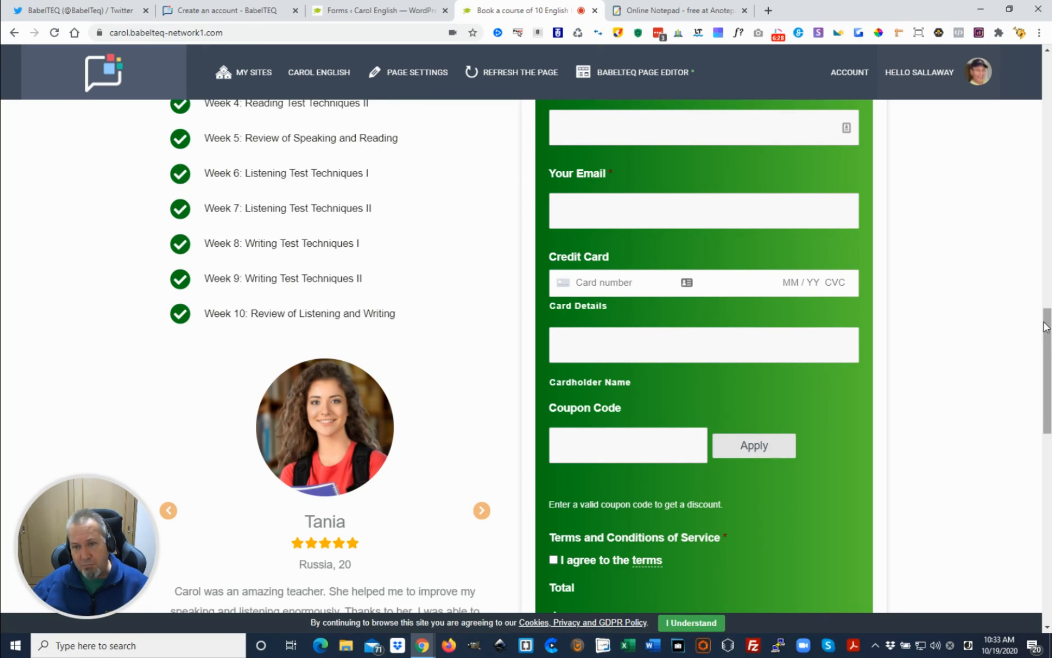
pyautogui.scroll(10, 1044, 329)
pyautogui.scroll(-2, 1042, 332)
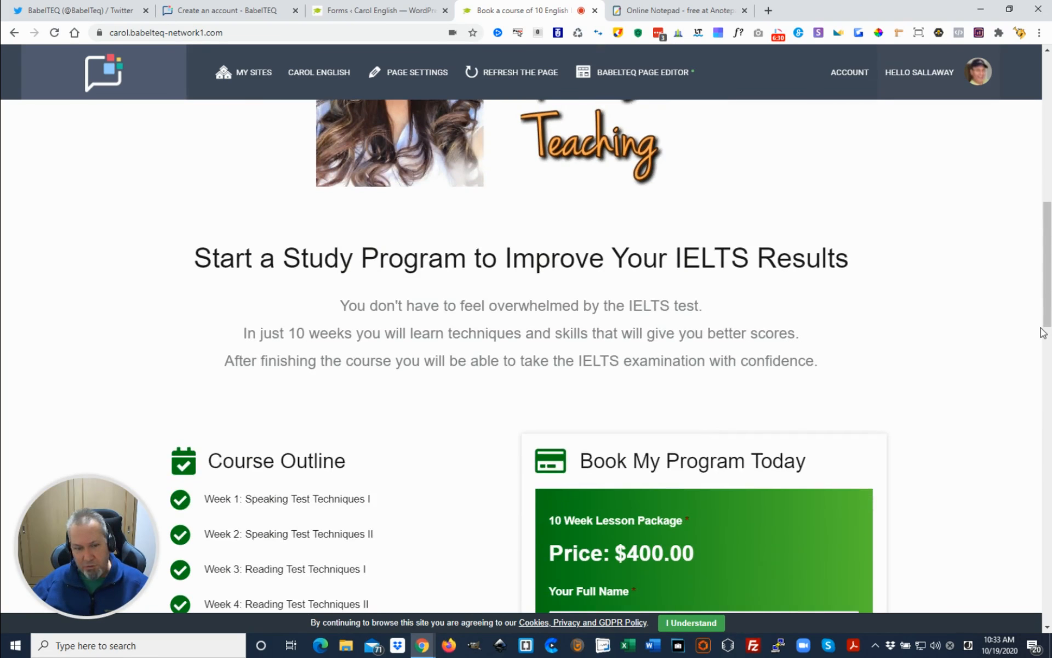
pyautogui.scroll(-1, 1043, 331)
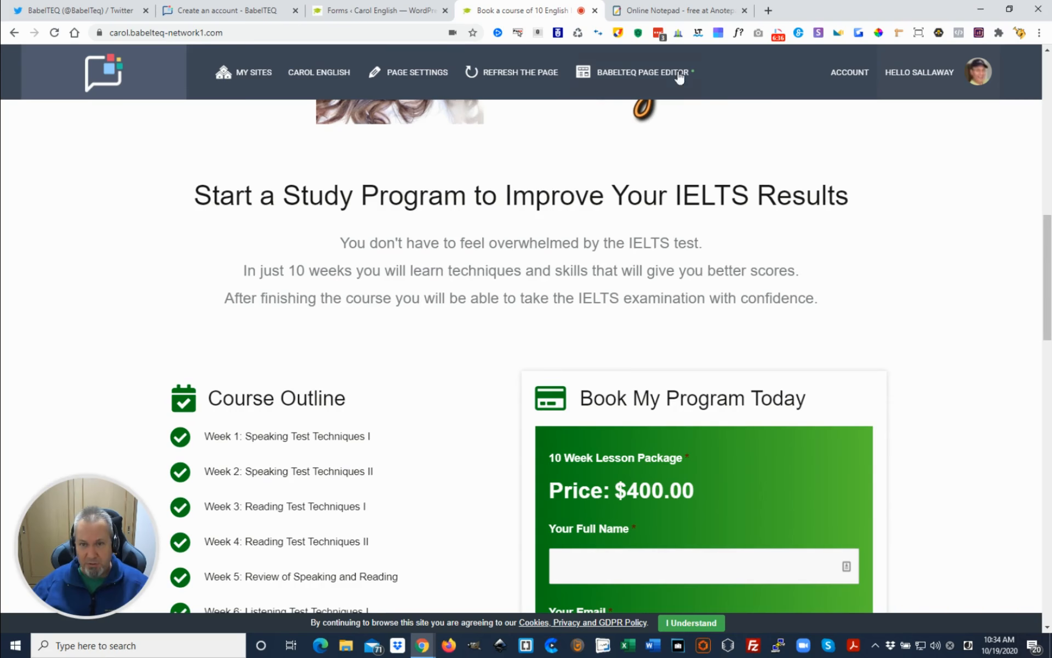
# Switch to the online notepad and copy the sentence offering the TENPERCENT coupon until Oct 31st
pyautogui.click(678, 11)
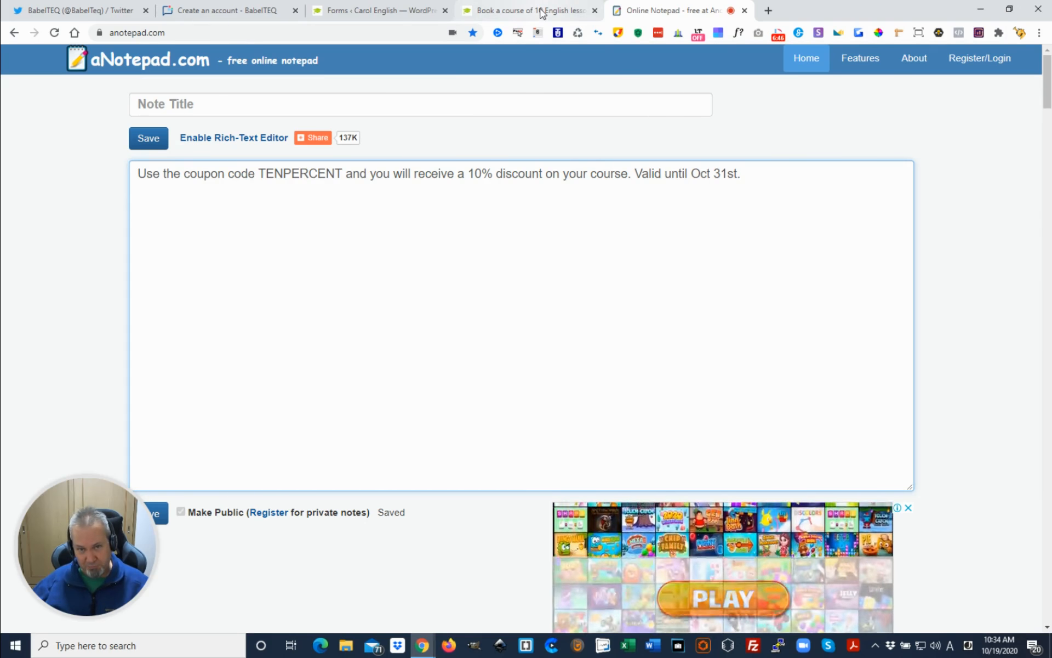
pyautogui.moveTo(137, 179); pyautogui.dragTo(772, 183)
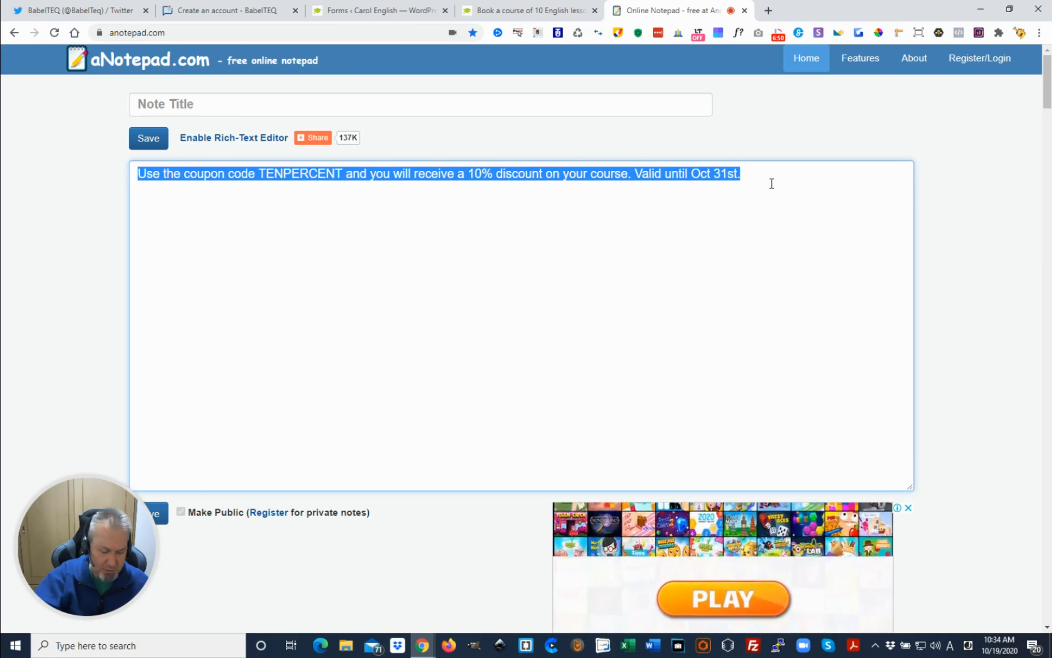
pyautogui.click(759, 173)
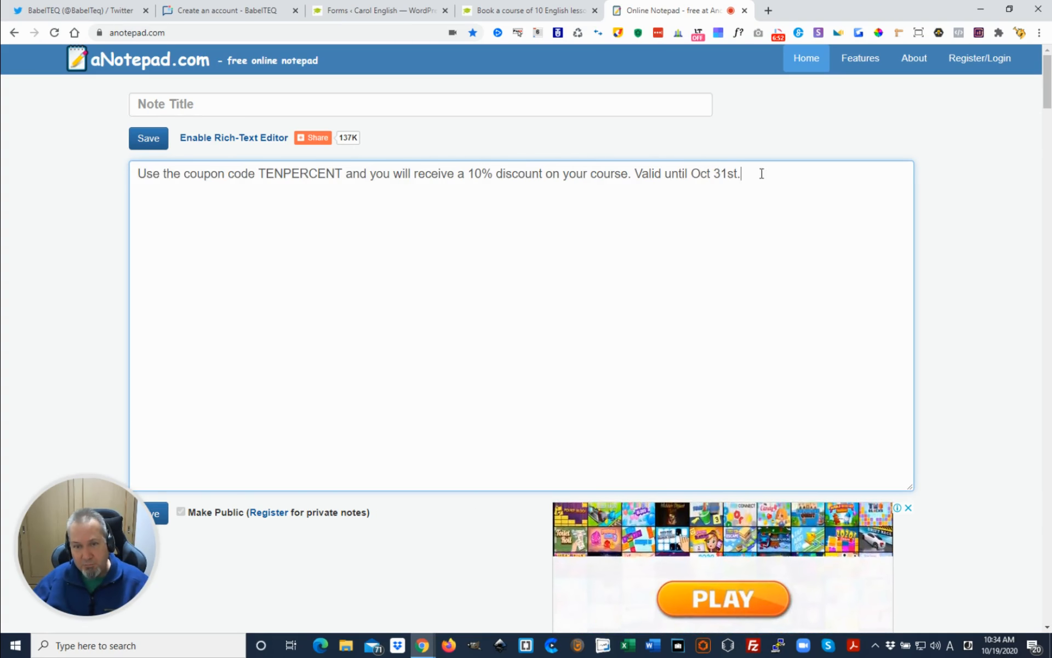
# Return to the site's WordPress admin and open the list of all If-So triggers
pyautogui.click(545, 10)
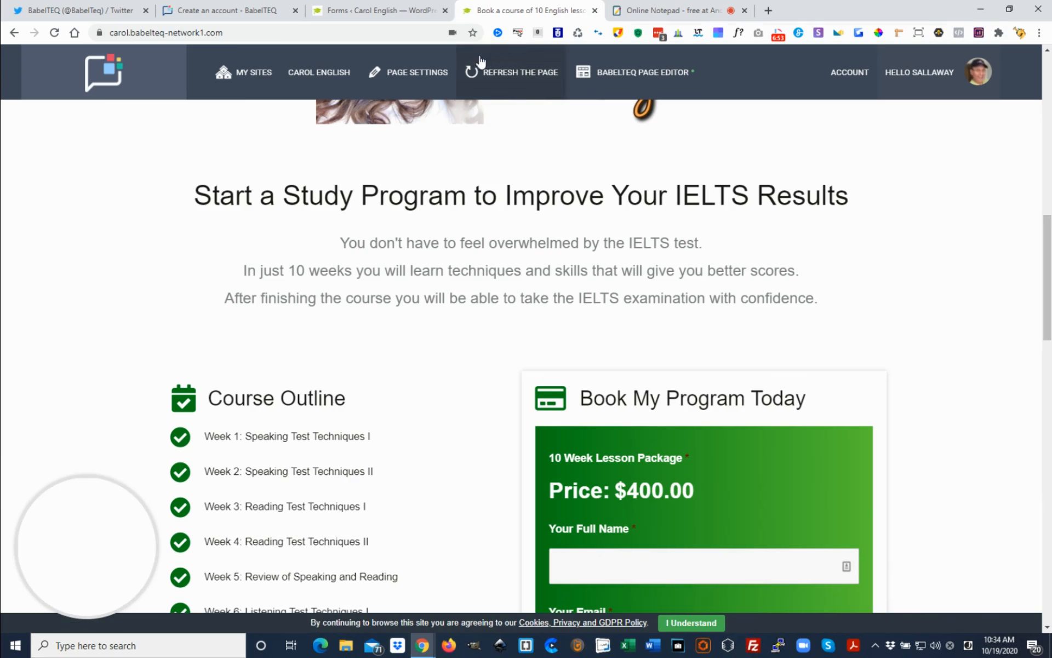
pyautogui.click(406, 10)
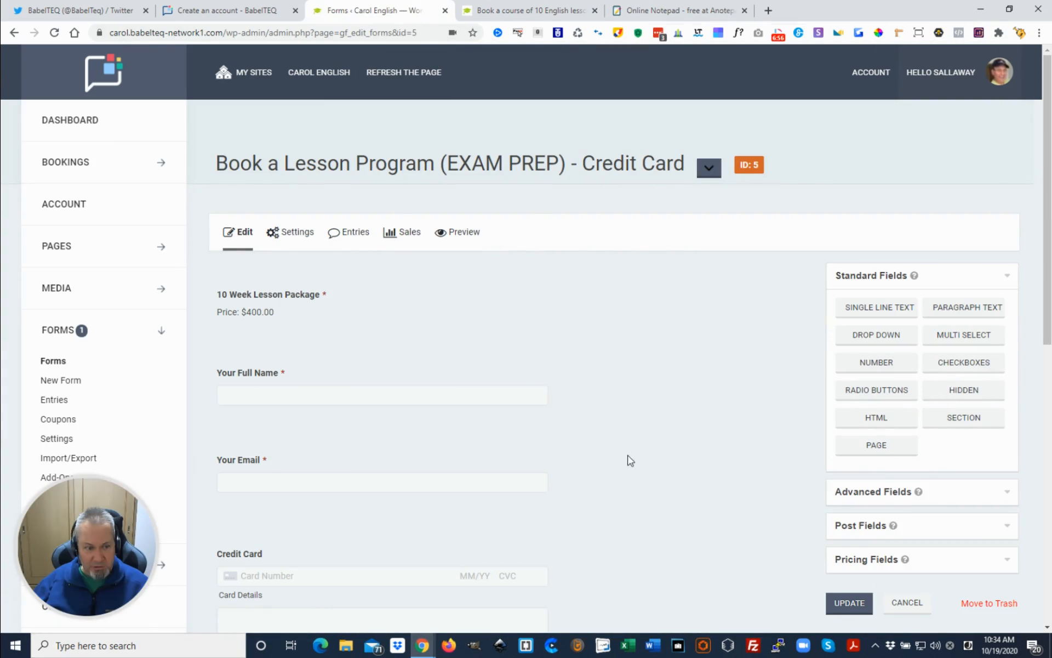
pyautogui.scroll(-7, 185, 315)
pyautogui.scroll(-3, 122, 315)
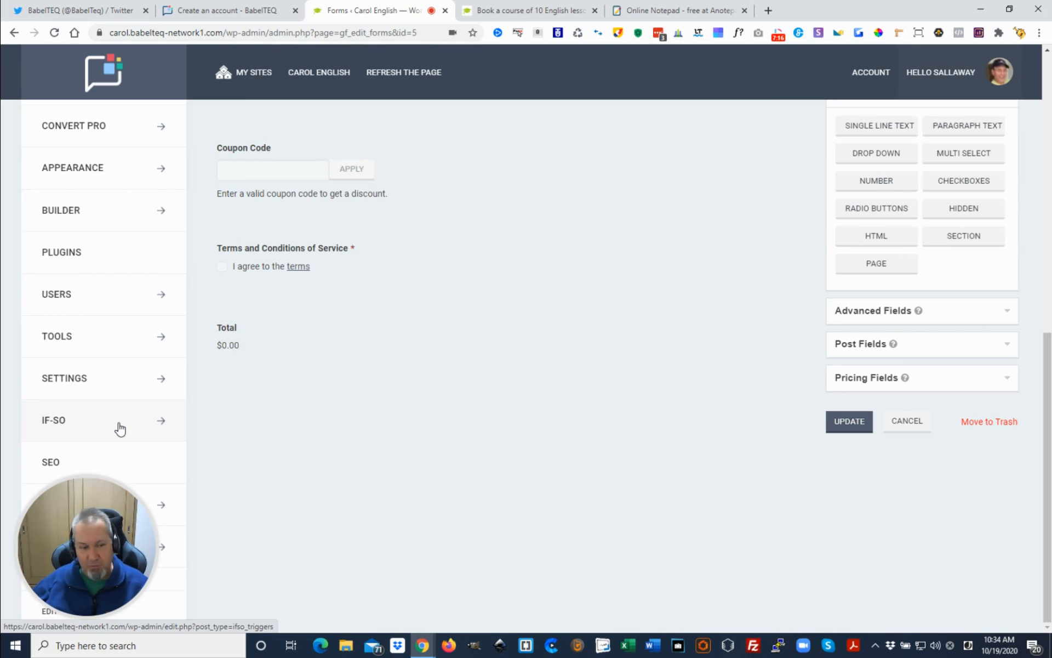
pyautogui.click(160, 421)
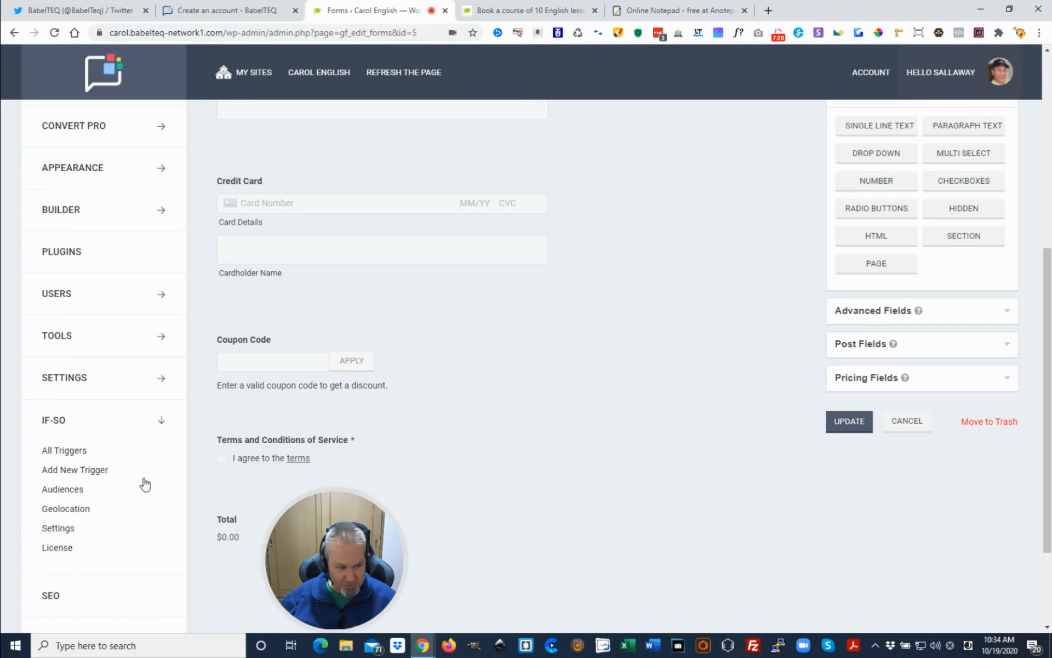
pyautogui.click(77, 456)
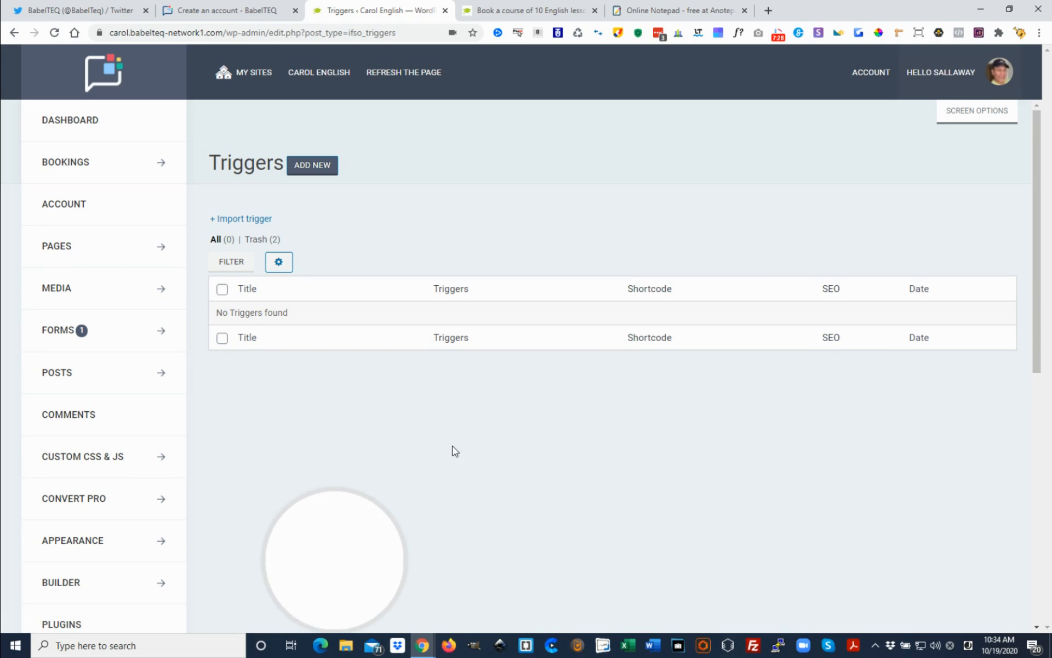
# Create a new If-So trigger and title it "10 Percent for return visitors"
pyautogui.click(329, 168)
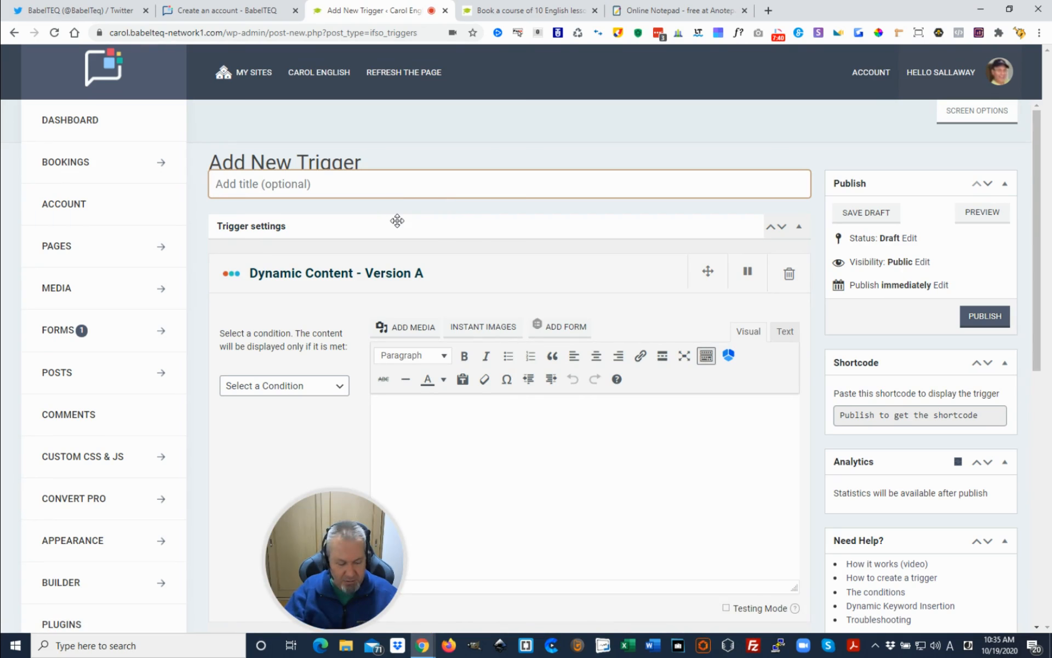
pyautogui.write('10')
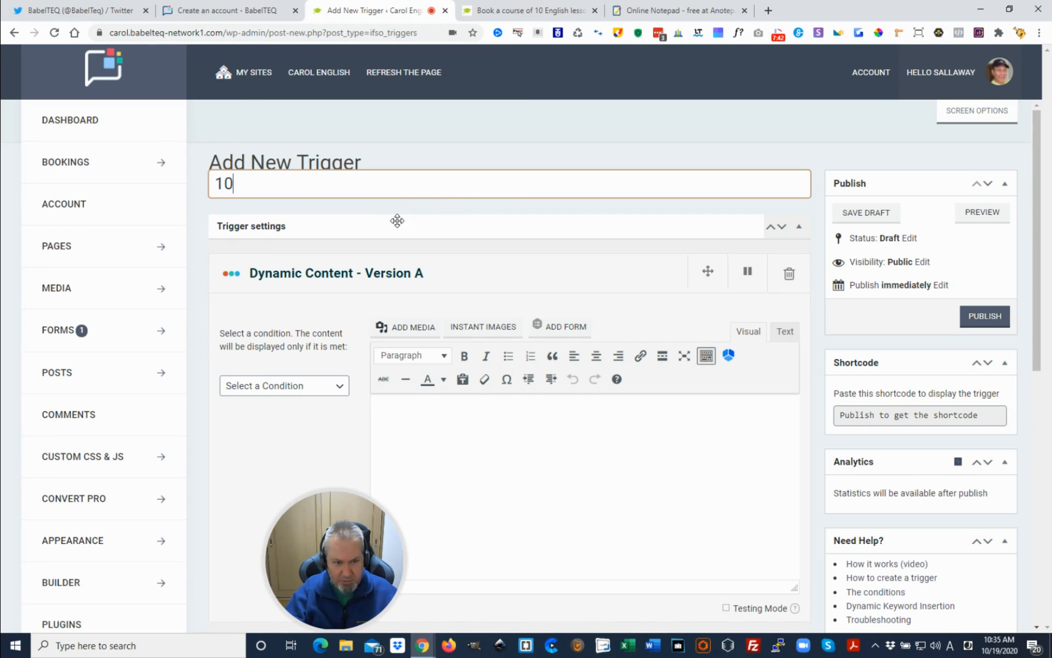
pyautogui.write(' Percent')
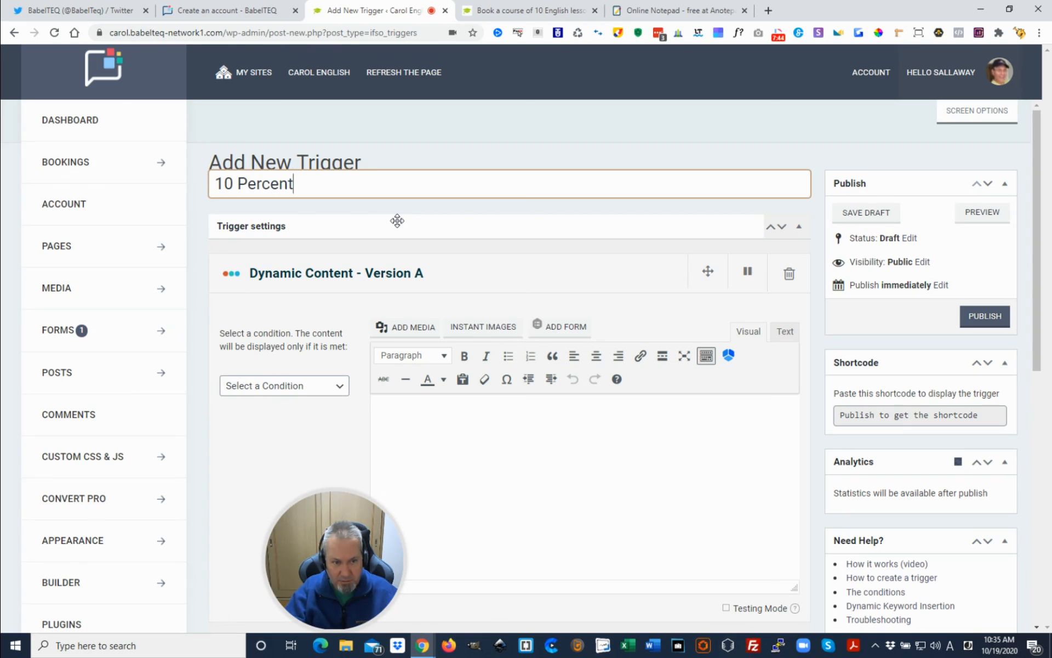
pyautogui.write(' for')
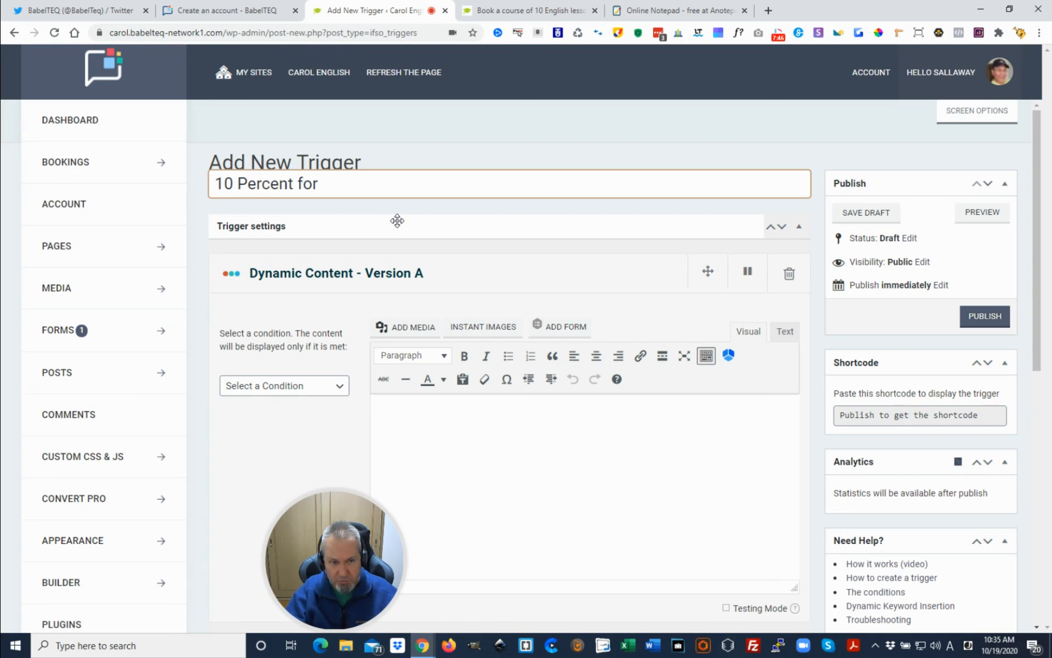
pyautogui.write(' return v')
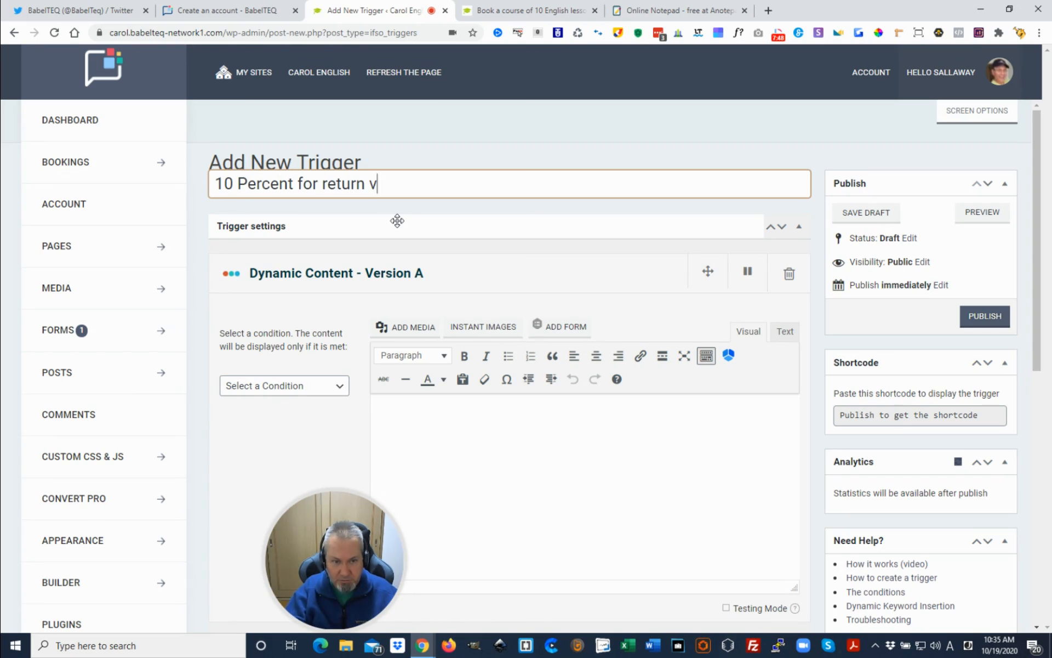
pyautogui.write('isitors')
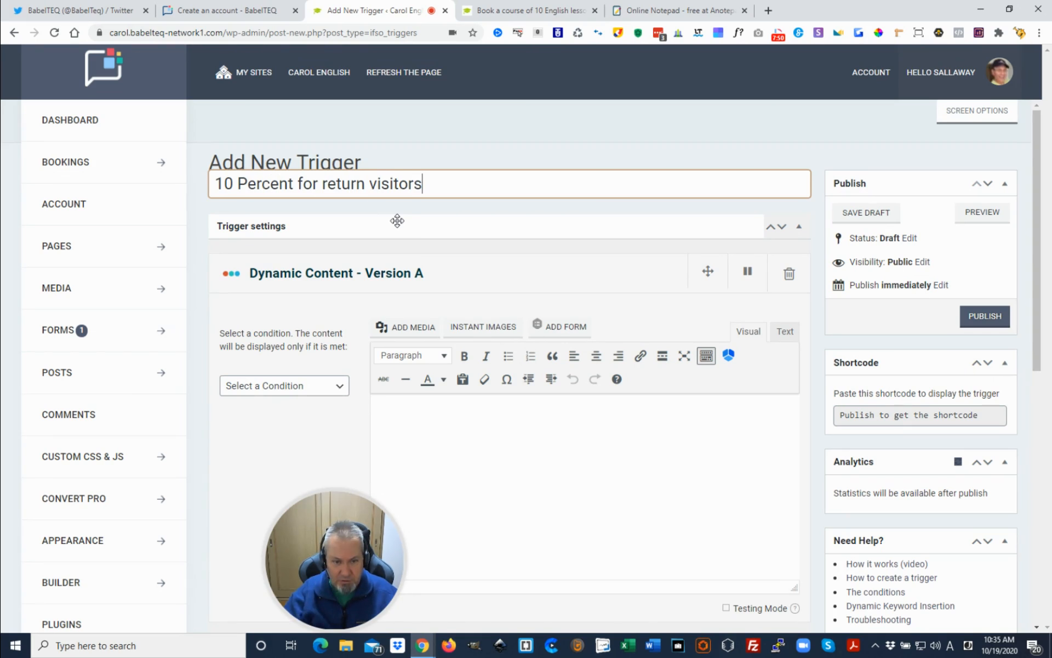
pyautogui.scroll(-2, 517, 304)
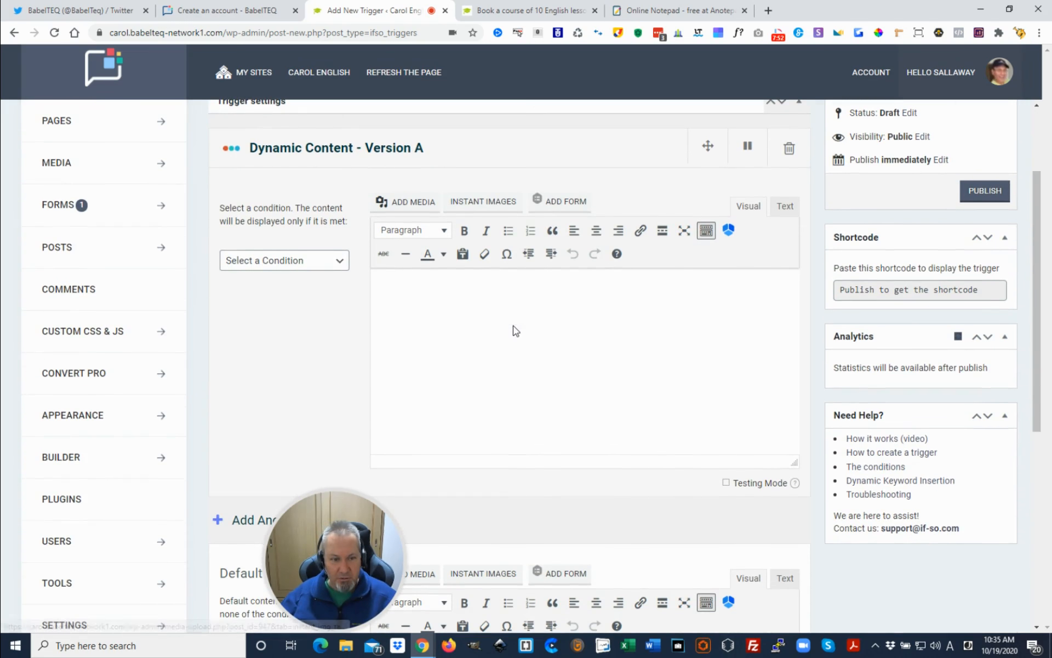
# Set Version A's condition to User Behavior, Returning Visitor, with the content shown after First Visit
pyautogui.click(321, 267)
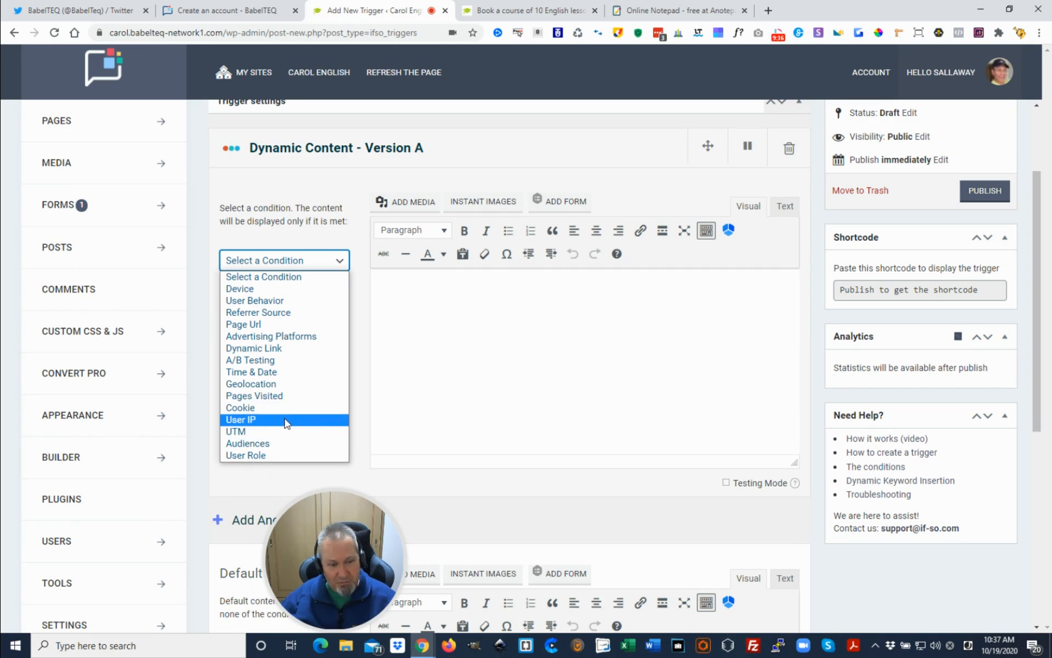
pyautogui.click(277, 303)
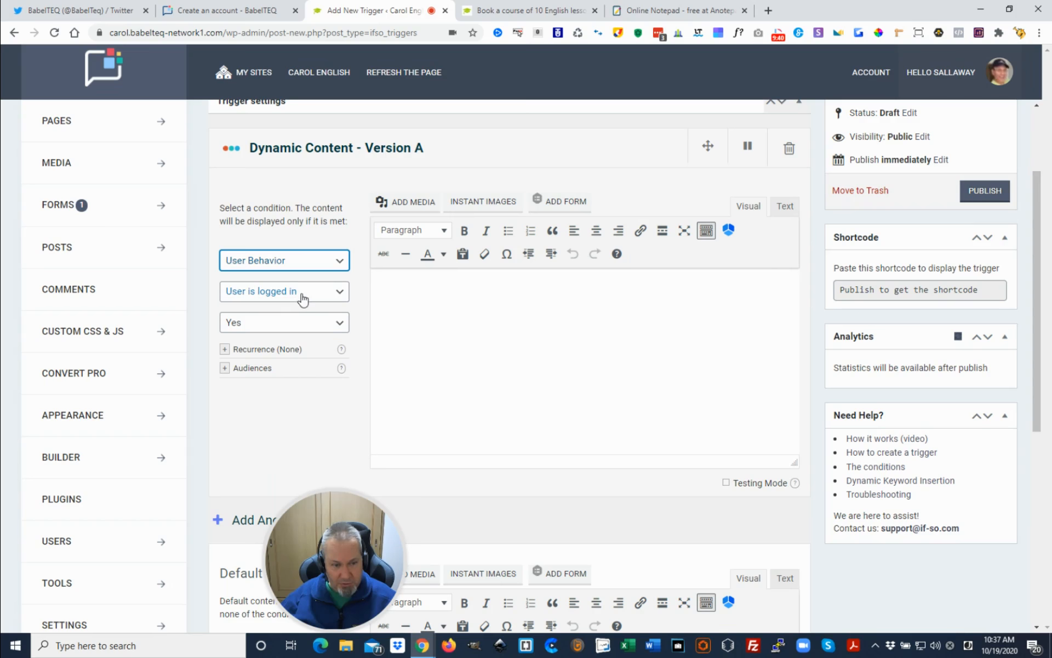
pyautogui.click(302, 298)
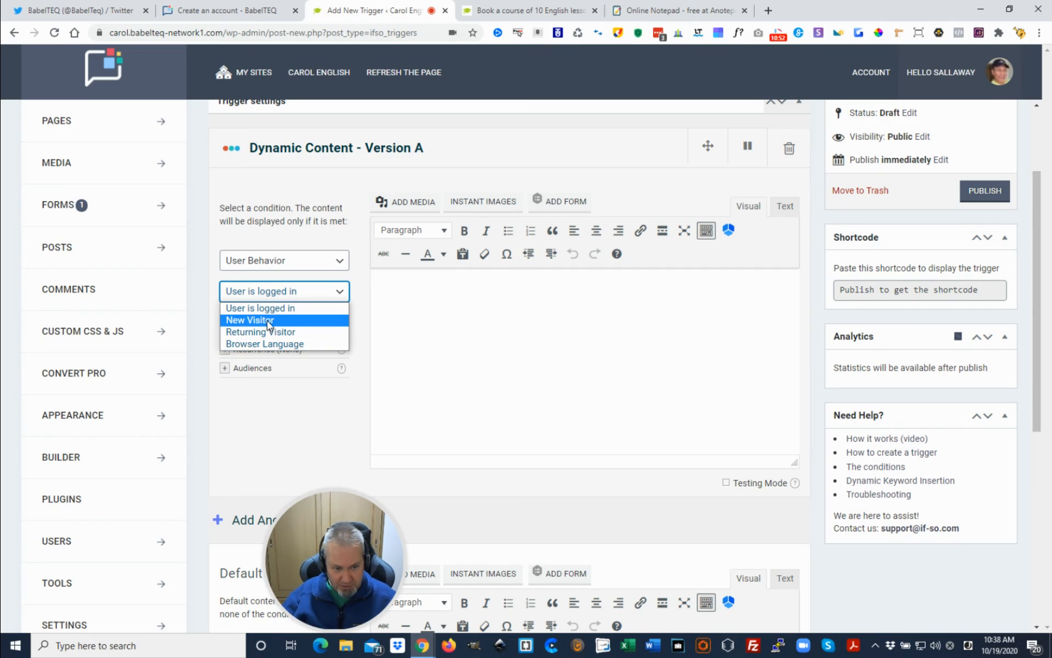
pyautogui.click(261, 332)
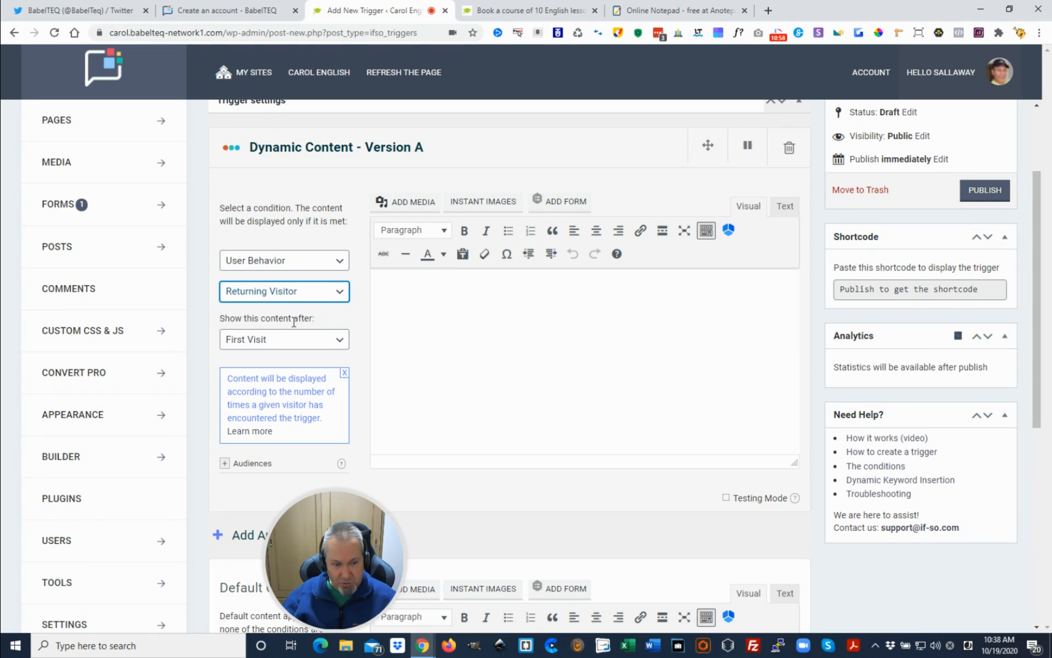
pyautogui.click(285, 340)
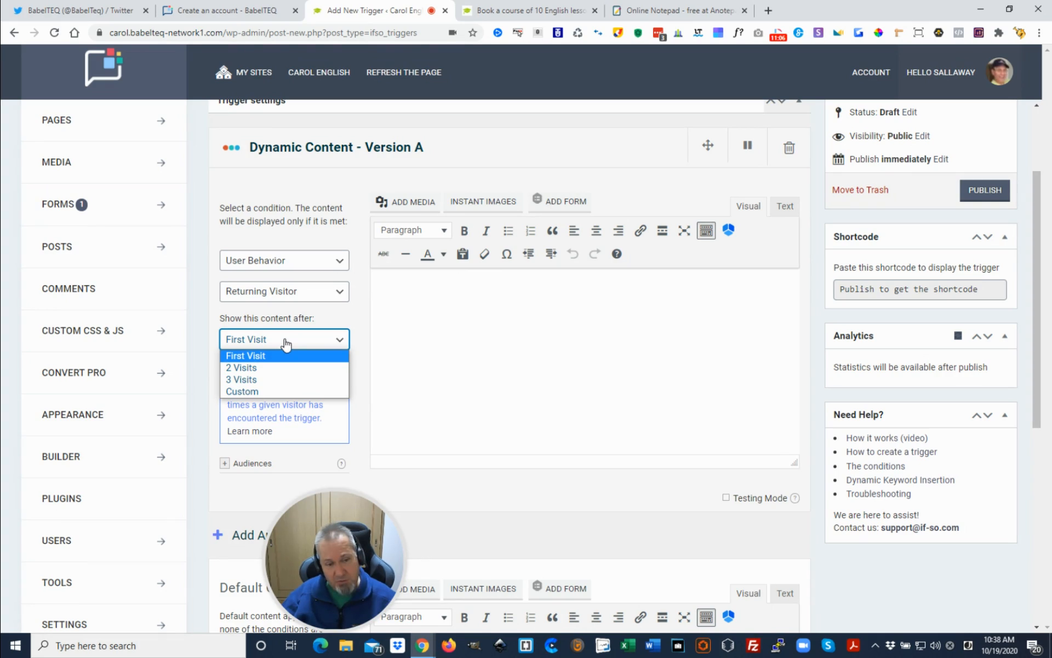
pyautogui.click(285, 344)
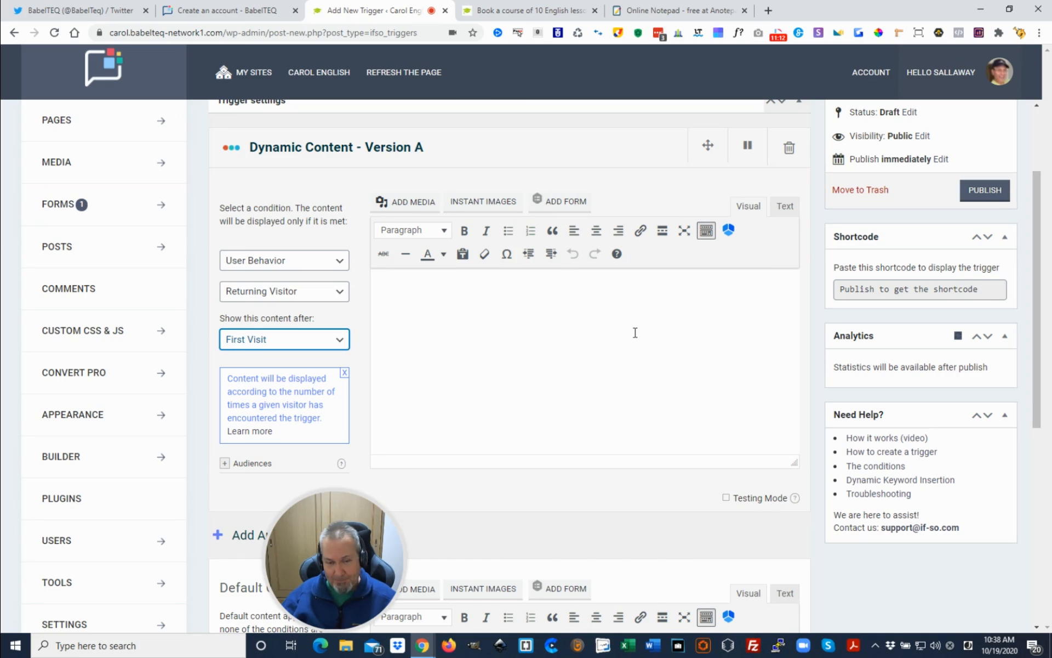
# Paste the copied coupon sentence into Version A's content and make the word TENPERCENT bold and orange
pyautogui.click(587, 294)
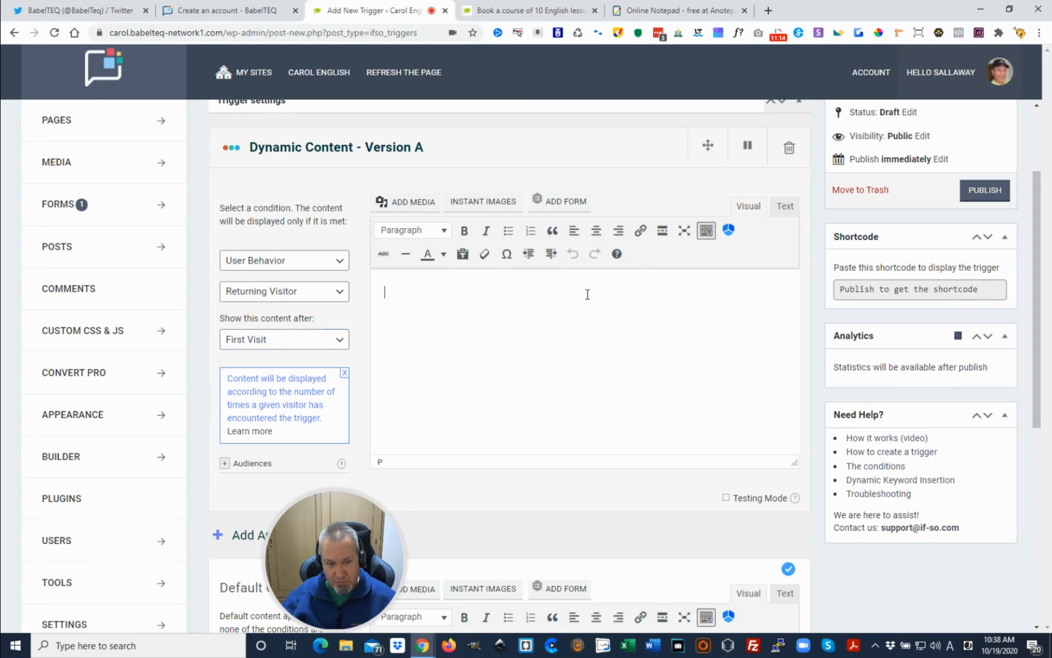
pyautogui.write('Use the coupon code TENPERCENT and you will receive a 10% discount on your course. Valid until Oct 31st.')
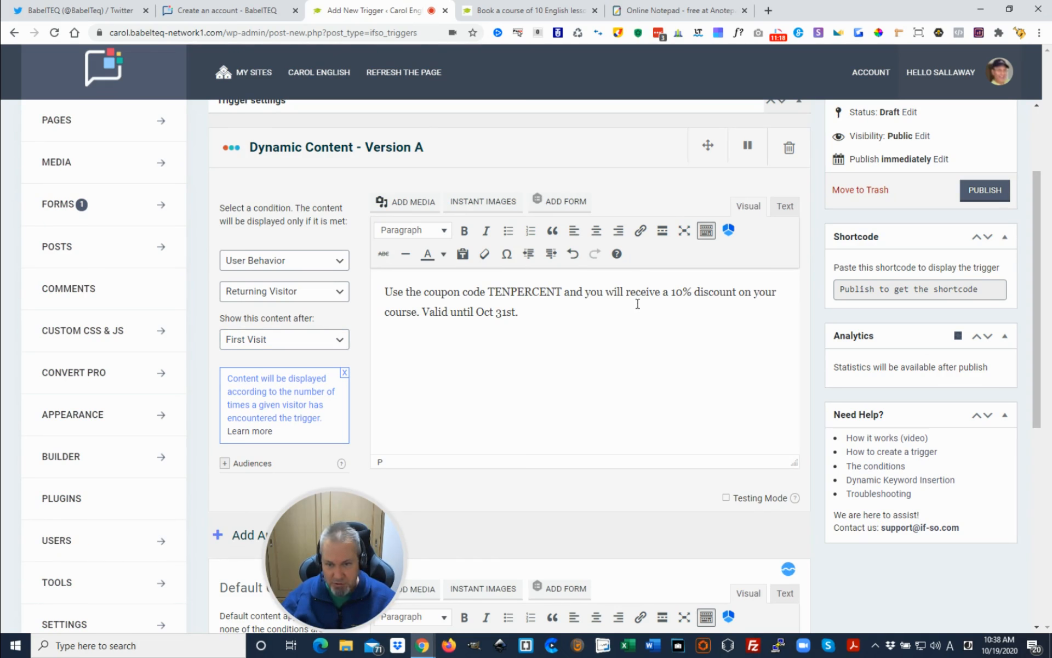
pyautogui.moveTo(488, 291); pyautogui.dragTo(563, 292)
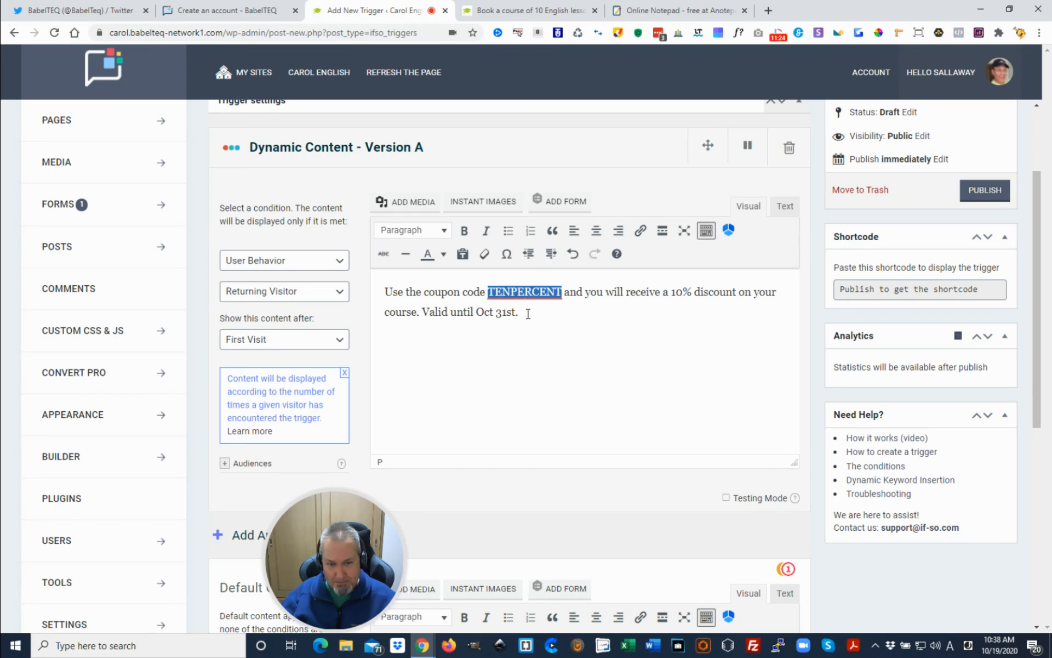
pyautogui.click(464, 230)
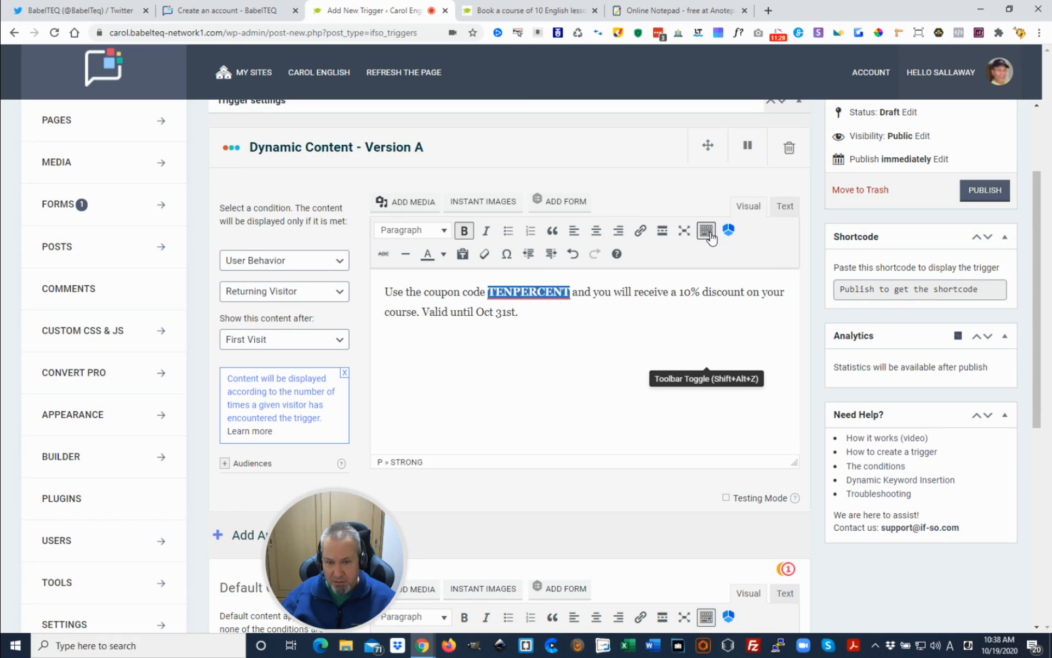
pyautogui.click(443, 254)
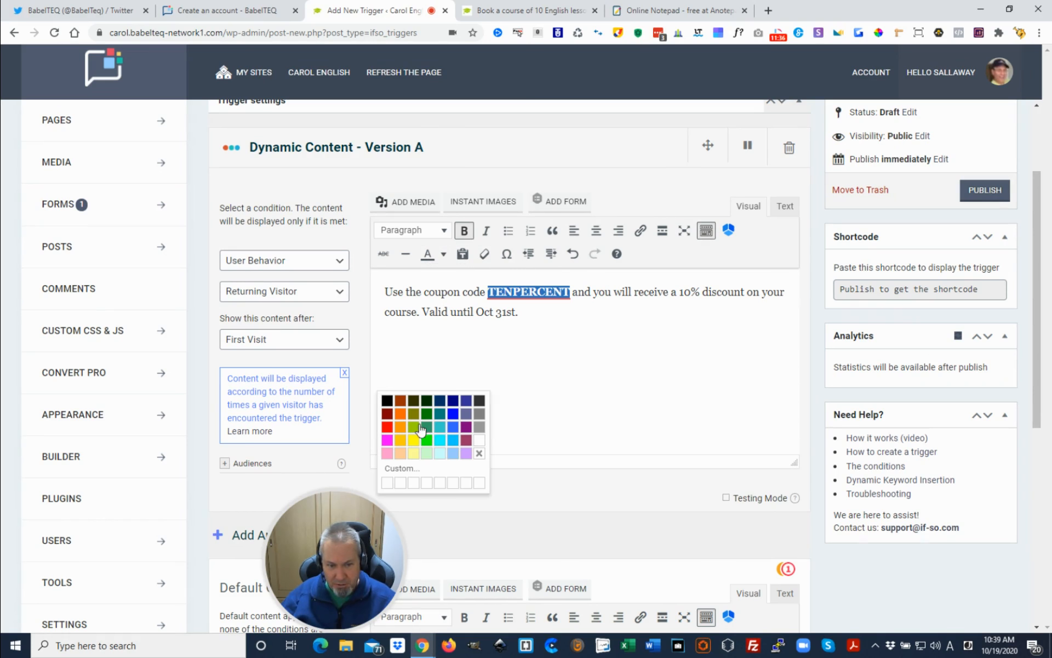
pyautogui.click(400, 413)
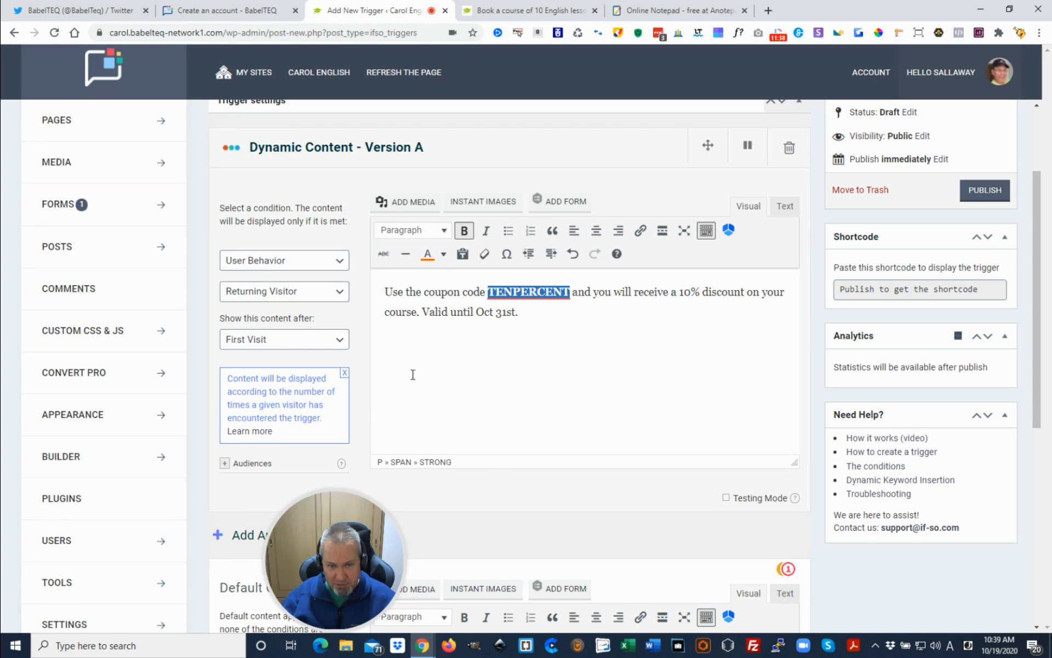
pyautogui.click(526, 314)
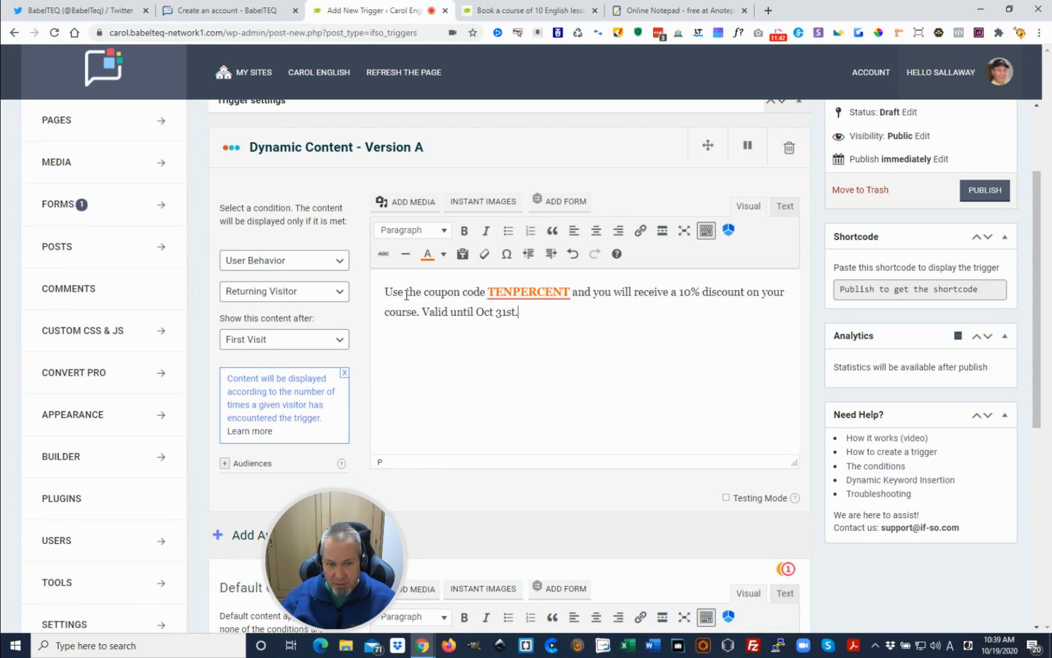
# Center the whole coupon message in Version A's content
pyautogui.moveTo(521, 313); pyautogui.dragTo(387, 292)
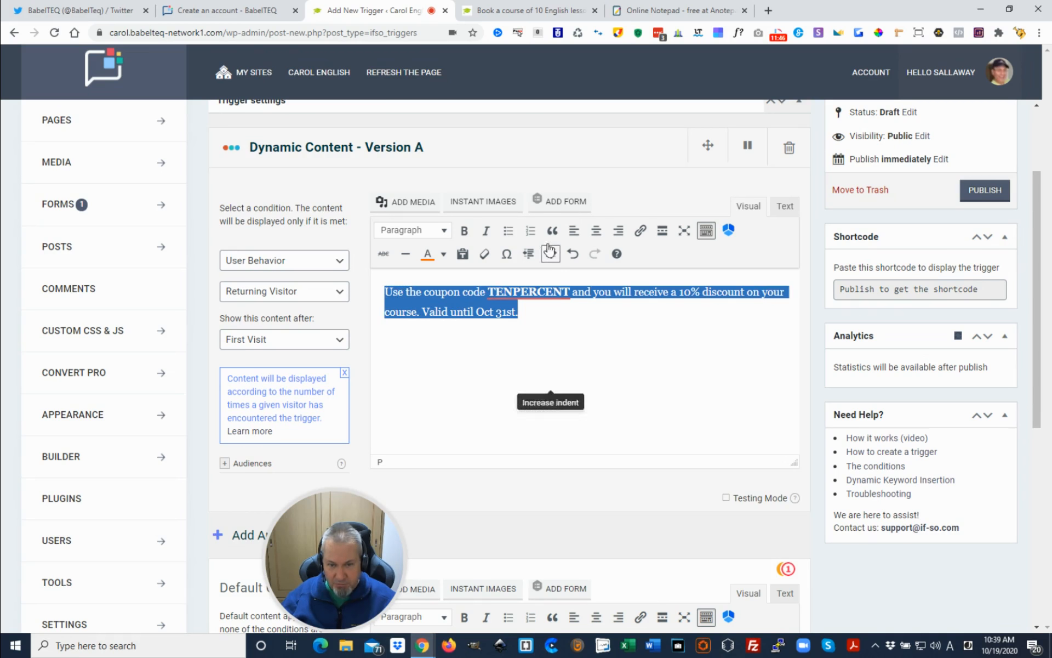
pyautogui.click(597, 232)
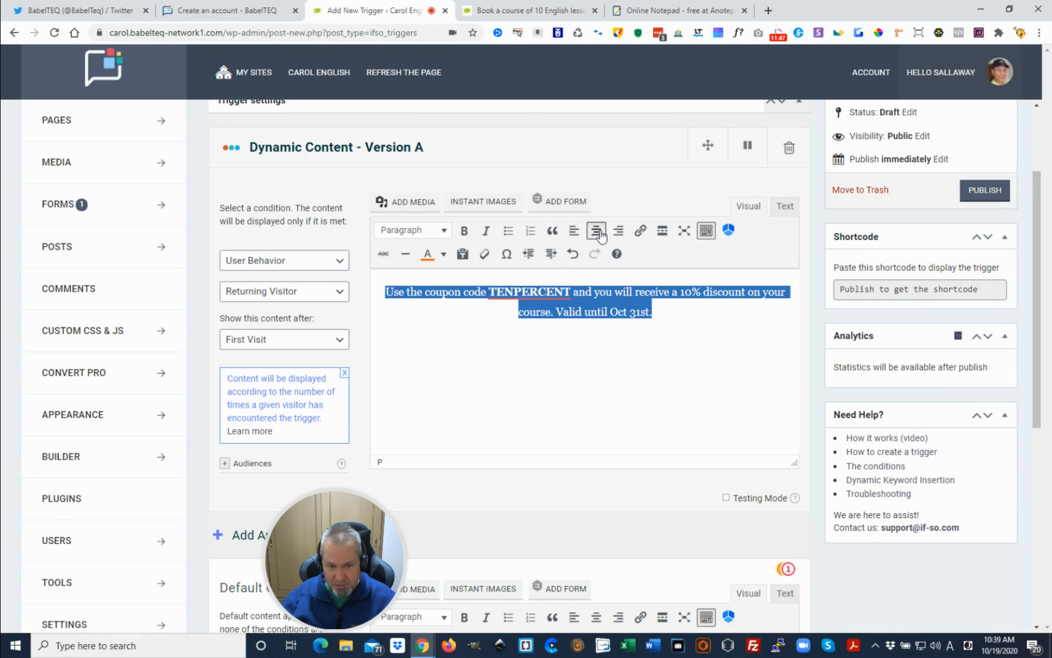
pyautogui.click(658, 312)
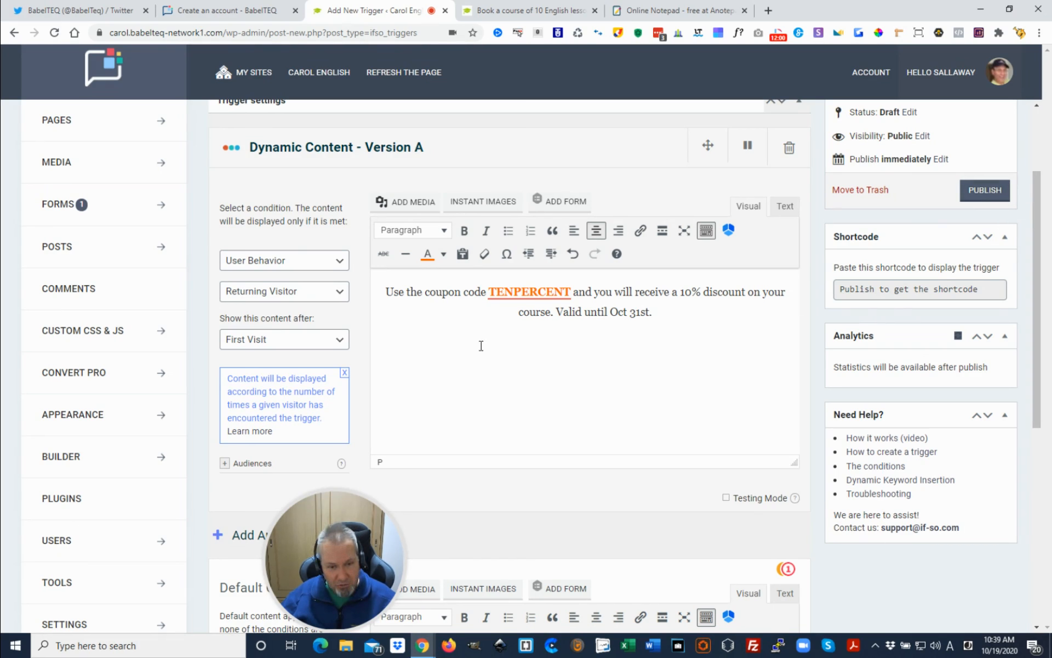
# Review the trigger down to its default content, leave that content blank, and publish the trigger
pyautogui.scroll(-1, 481, 345)
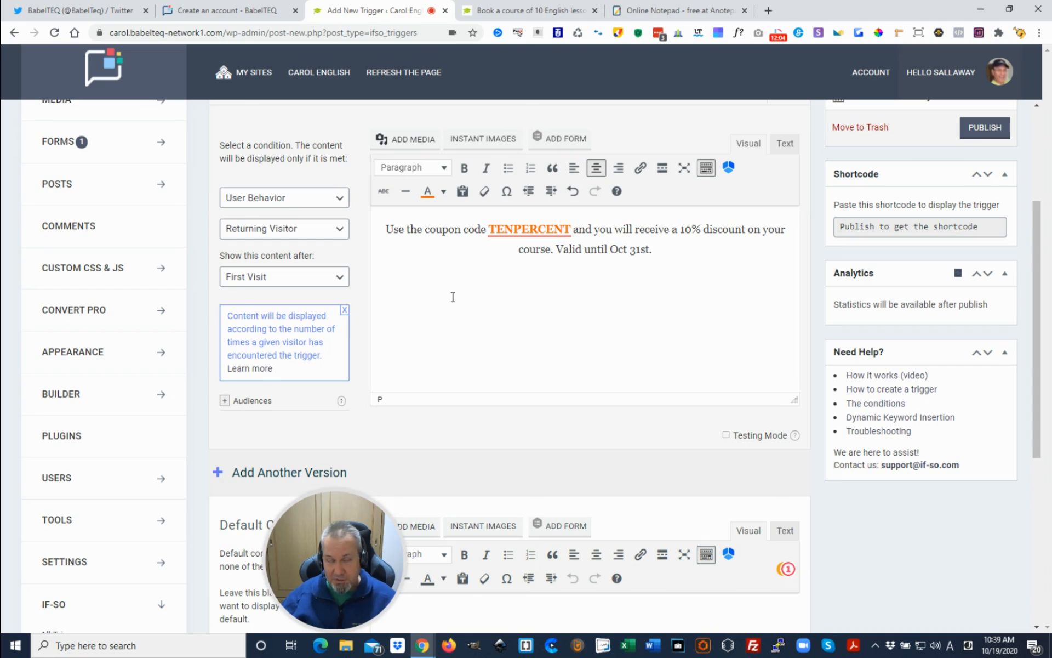
pyautogui.scroll(-1, 453, 297)
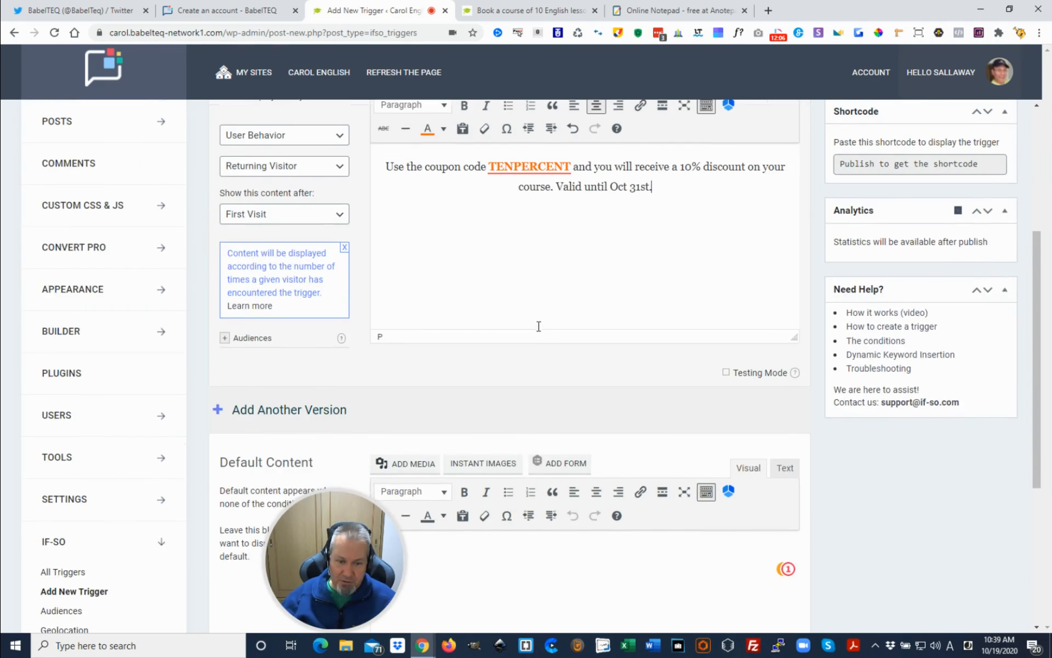
pyautogui.scroll(-1, 539, 326)
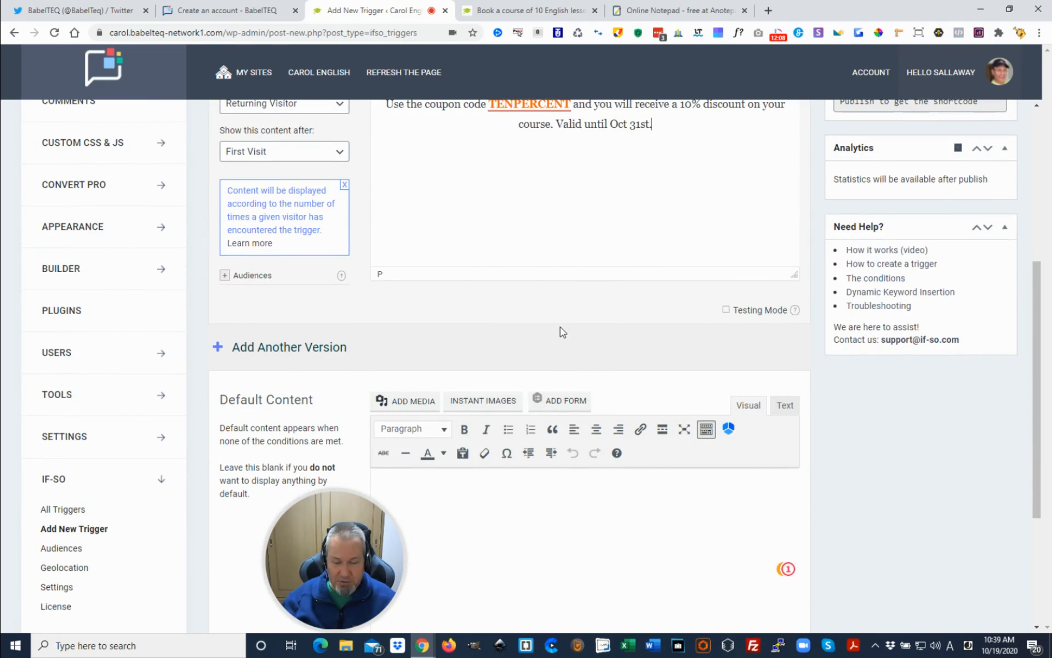
pyautogui.scroll(-3, 571, 463)
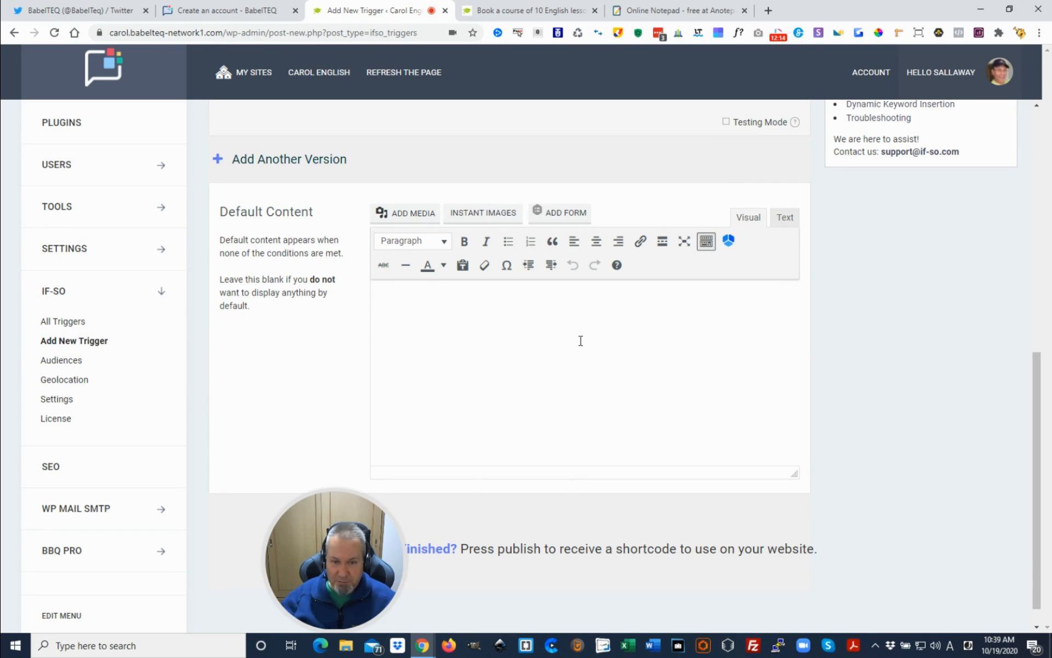
pyautogui.scroll(1, 578, 373)
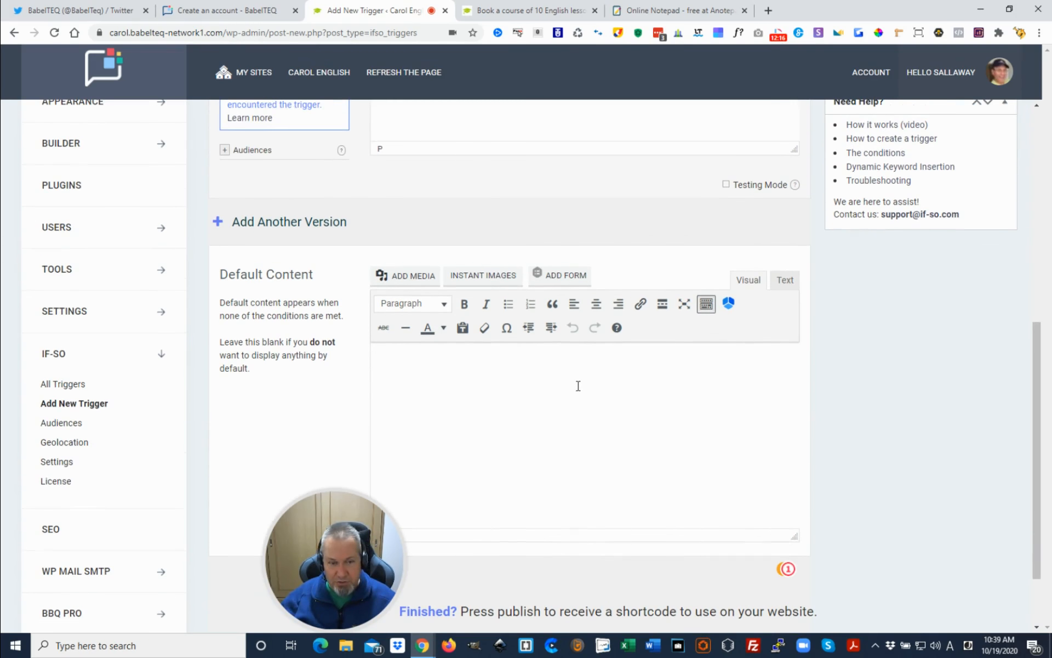
pyautogui.scroll(3, 580, 435)
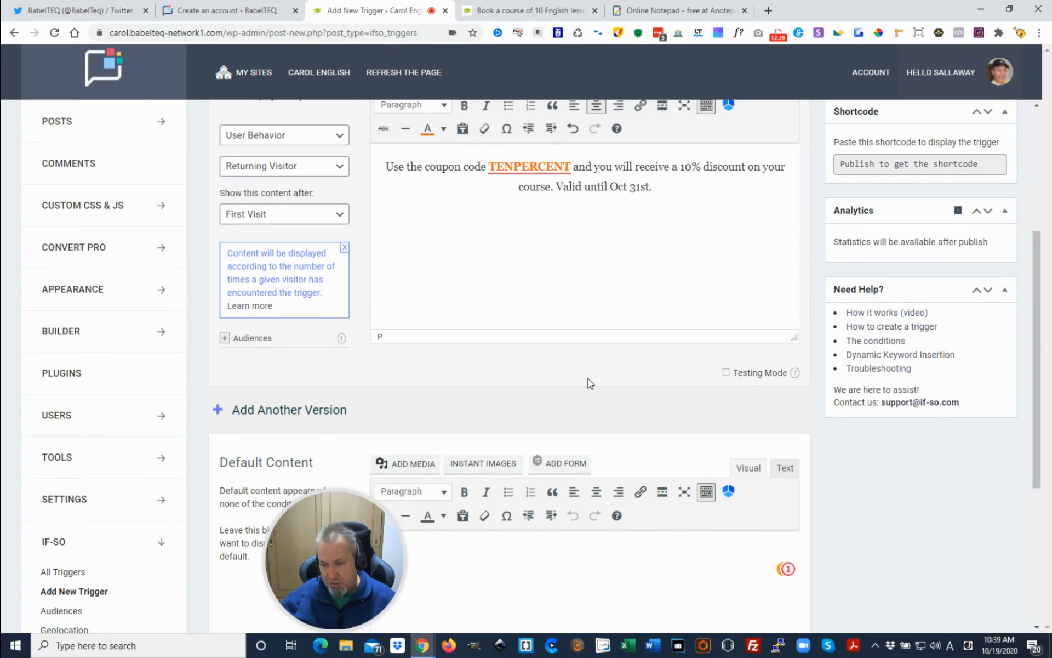
pyautogui.scroll(4, 591, 381)
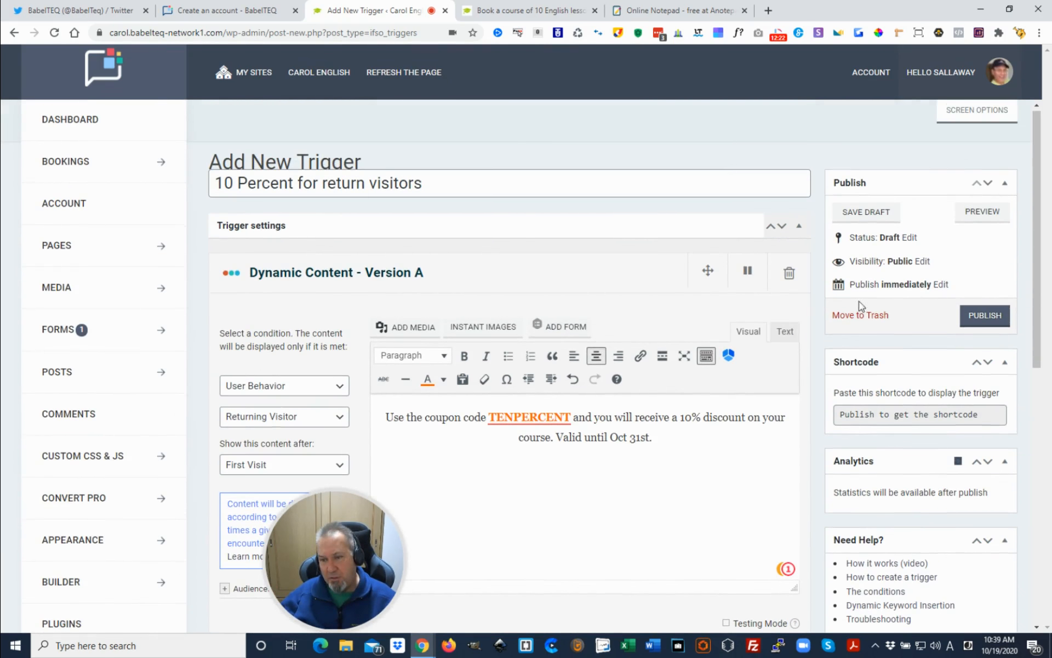
pyautogui.click(985, 321)
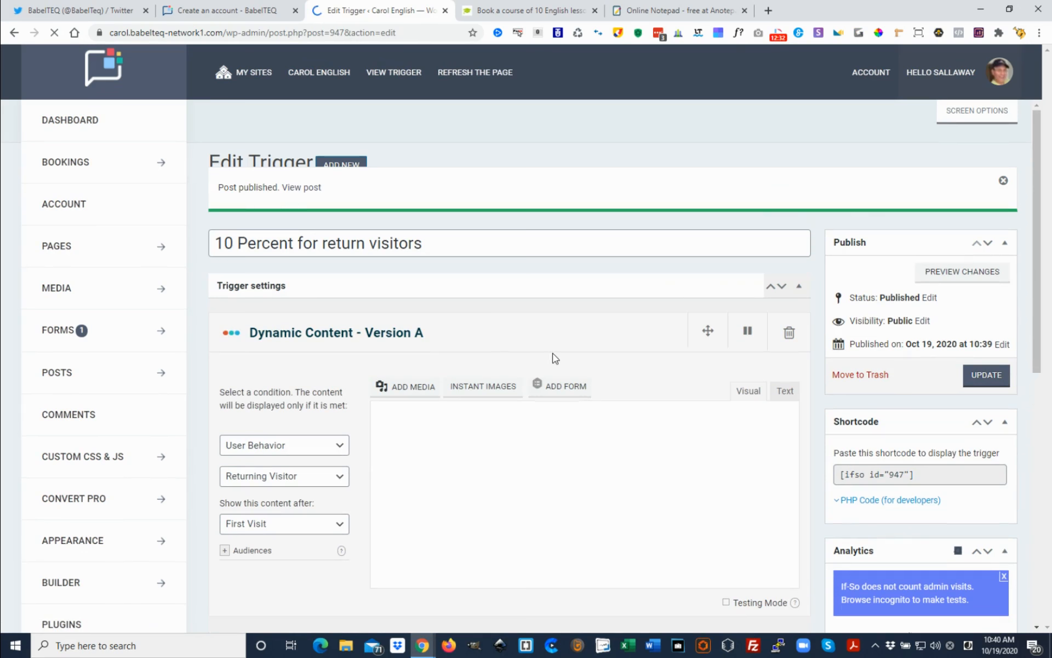
# Copy the published trigger's shortcode [ifso id="947"]
pyautogui.scroll(-2, 555, 359)
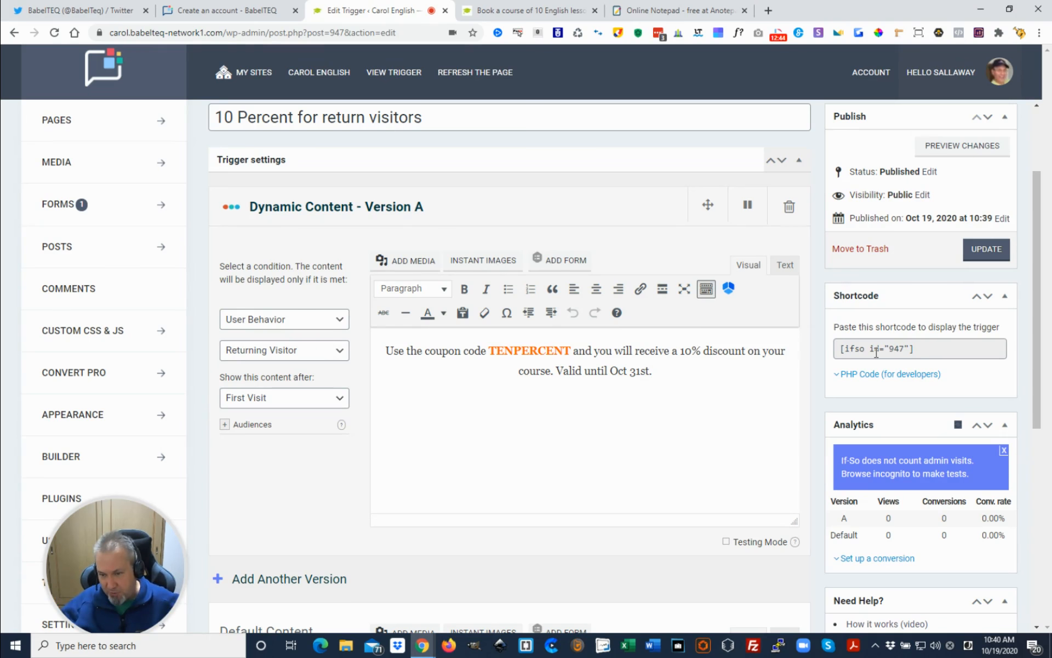
pyautogui.click(915, 349)
pyautogui.hotkey('ctrl', 'c')
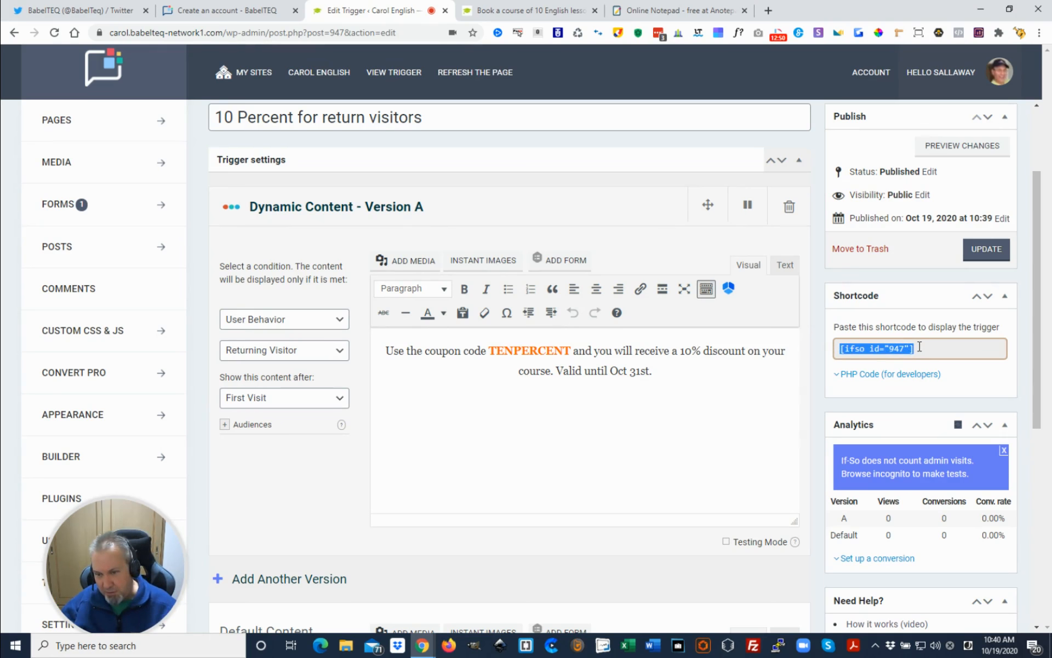
pyautogui.scroll(2, 656, 426)
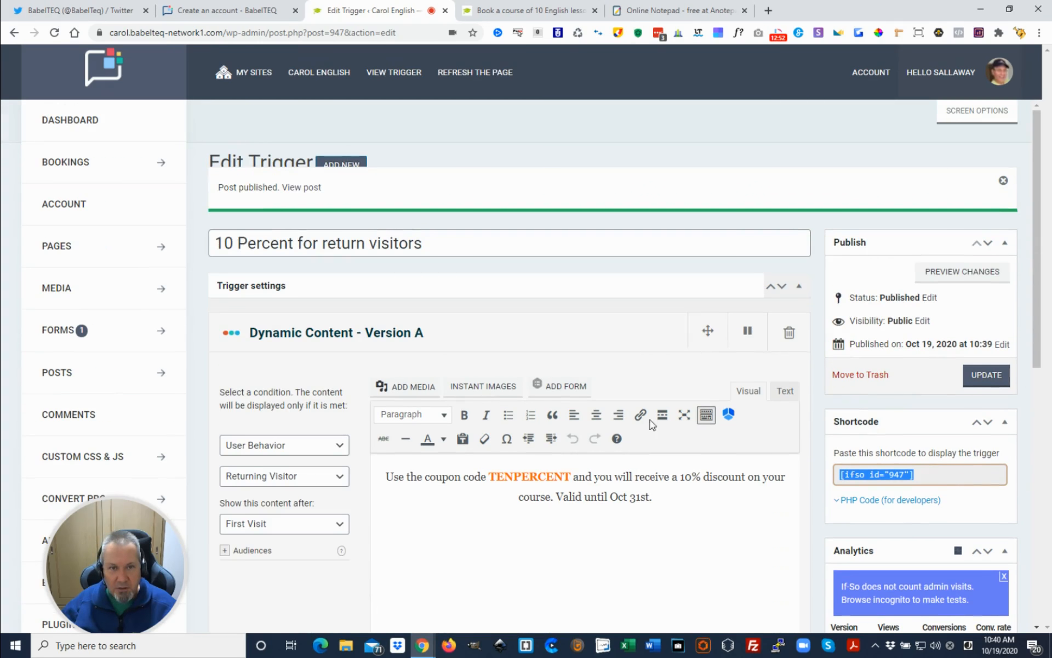
# Switch to the course booking page and open it in the BabelTEQ page editor
pyautogui.click(526, 11)
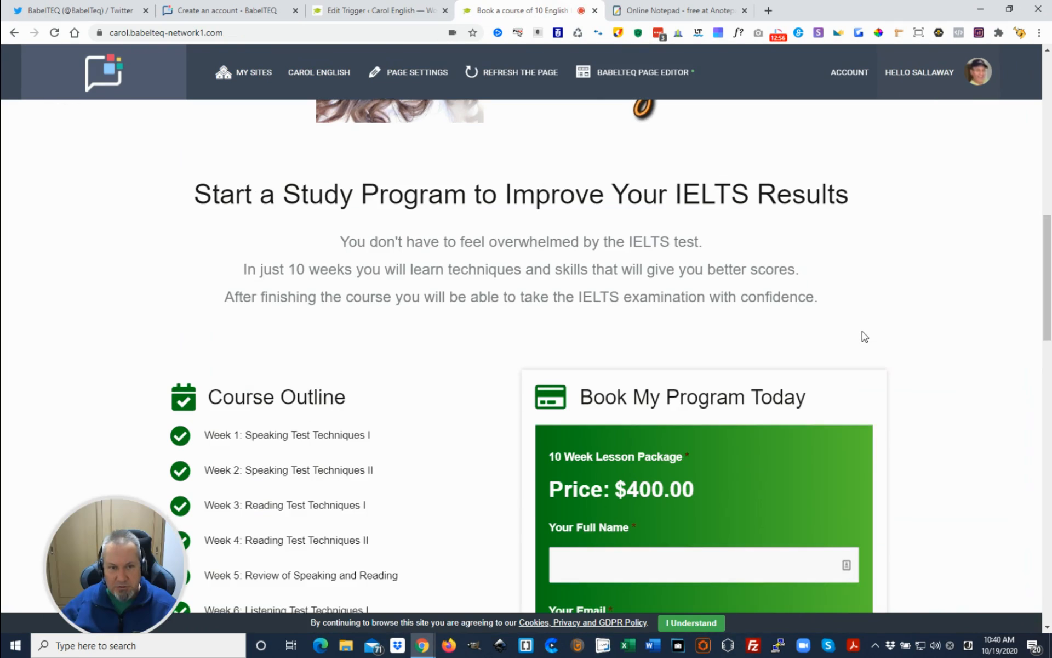
pyautogui.scroll(-2, 862, 336)
pyautogui.scroll(6, 630, 337)
pyautogui.scroll(-5, 460, 329)
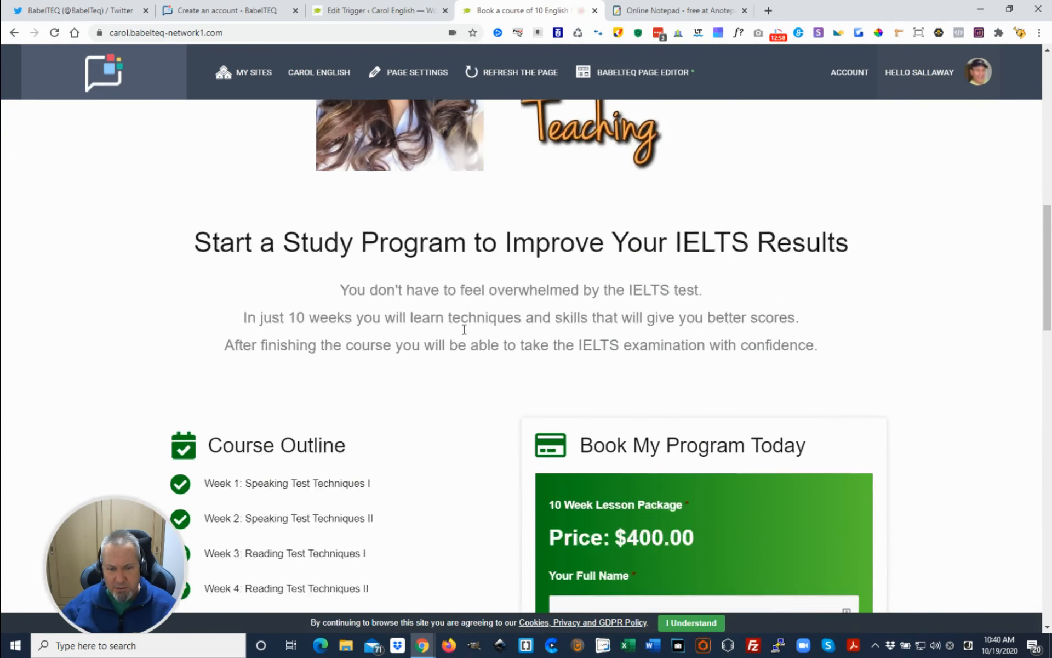
pyautogui.click(646, 77)
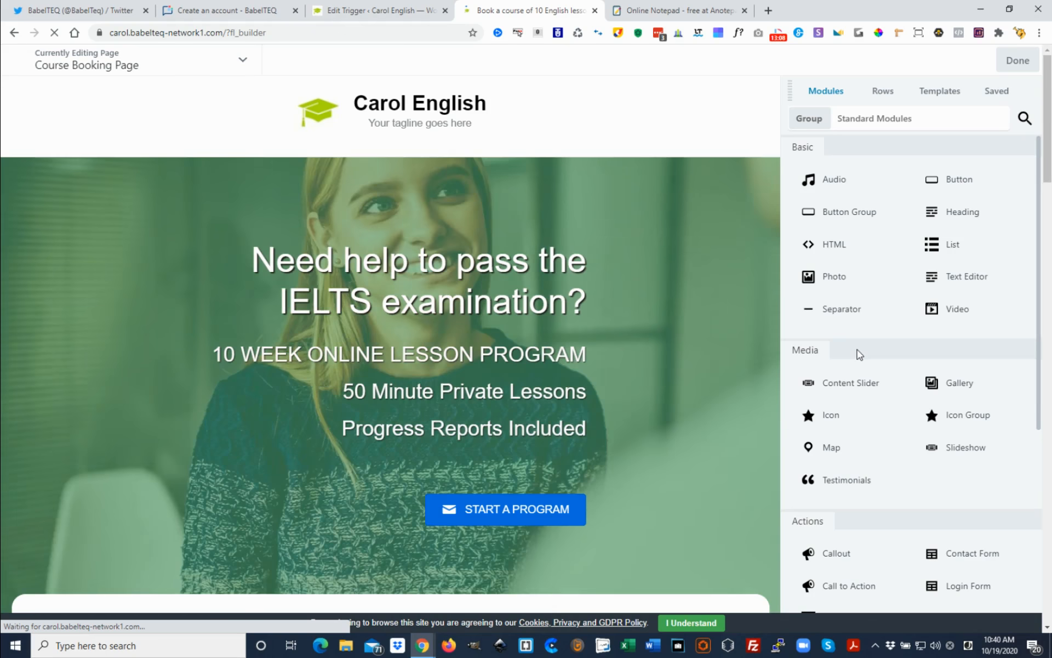
# Add an HTML module between the study program introduction and the course outline, containing the shortcode [ifso id="947"]
pyautogui.scroll(-10, 586, 283)
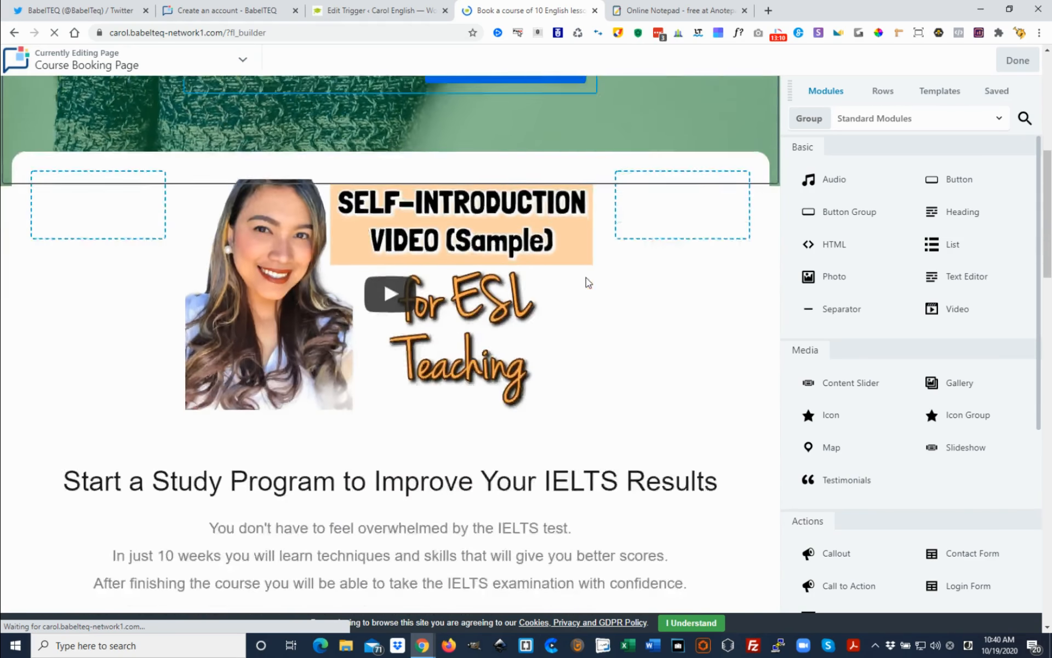
pyautogui.scroll(-2, 586, 282)
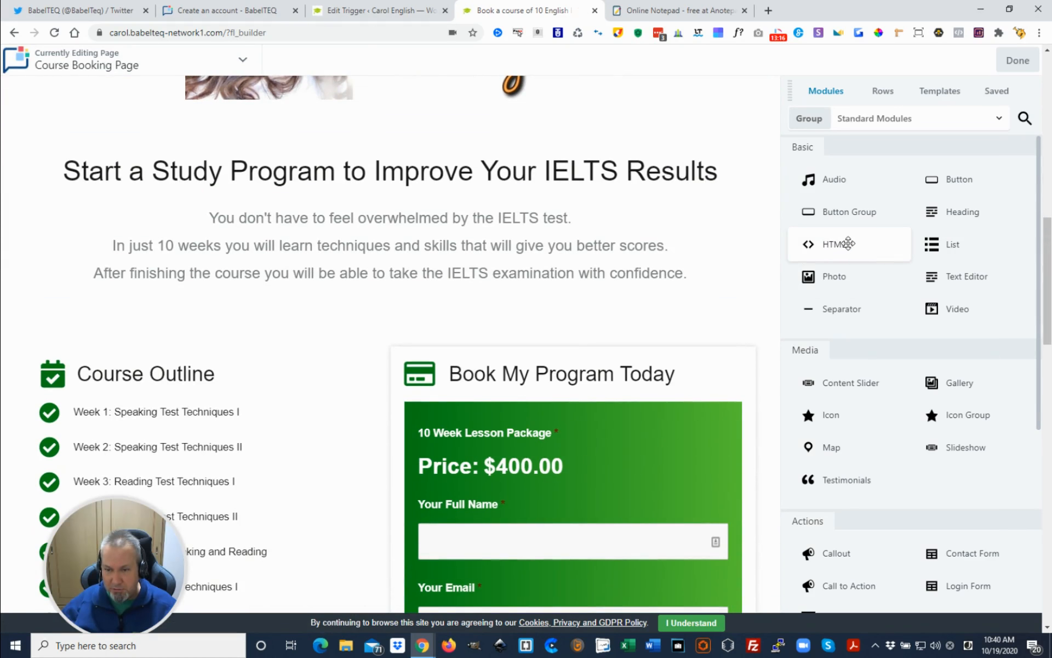
pyautogui.moveTo(848, 242); pyautogui.dragTo(463, 347)
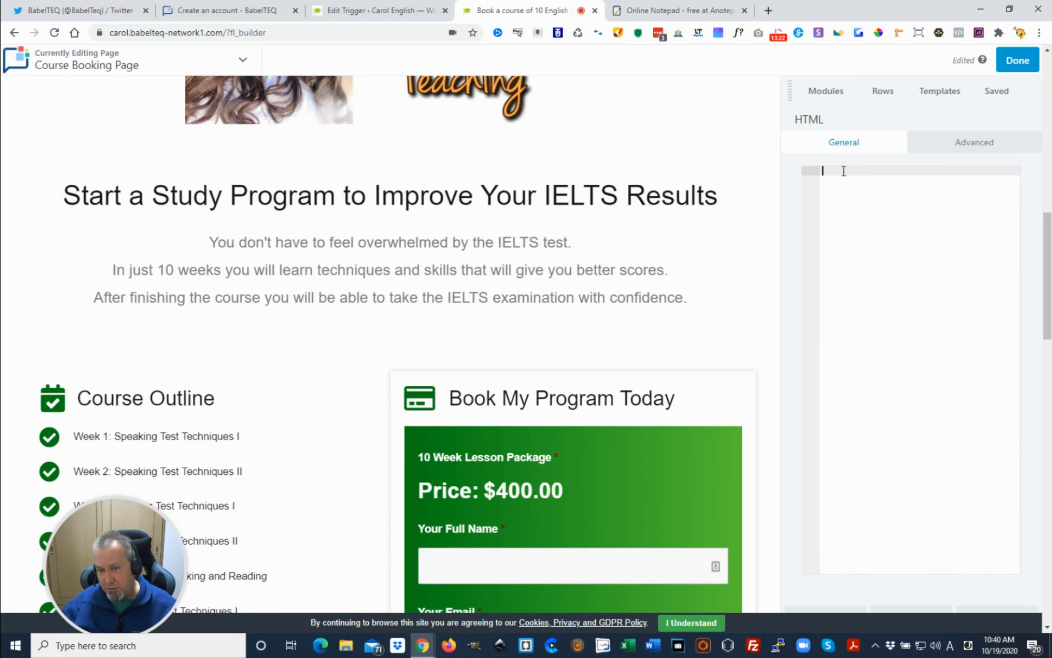
pyautogui.hotkey('ctrl', 'v')
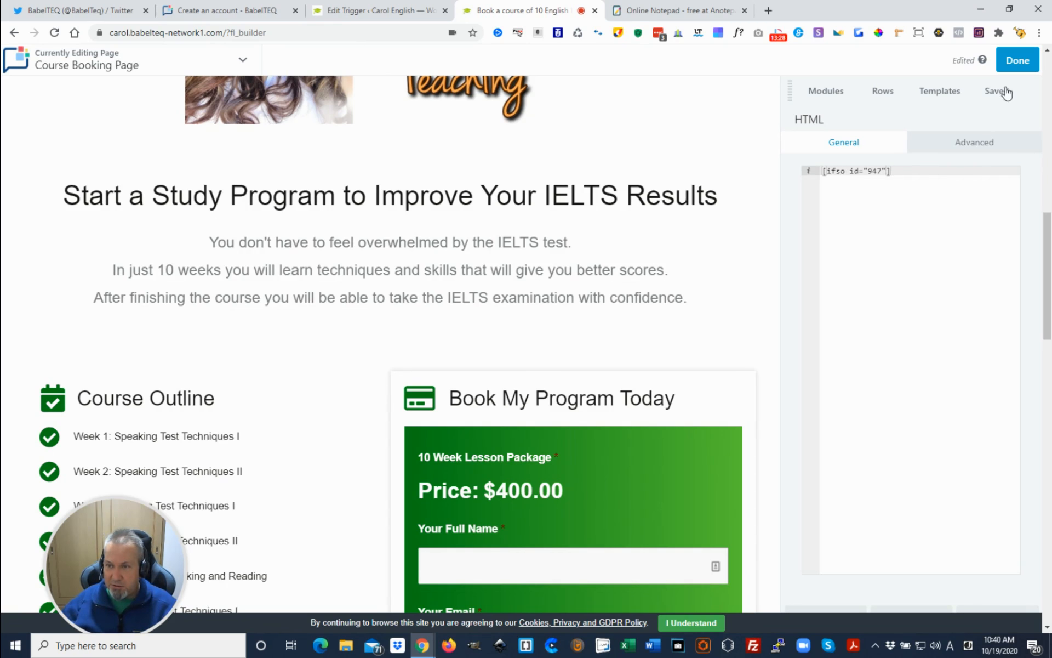
# Publish the course booking page edits, then refresh the live page and check for the coupon message below the study program introduction
pyautogui.click(1031, 69)
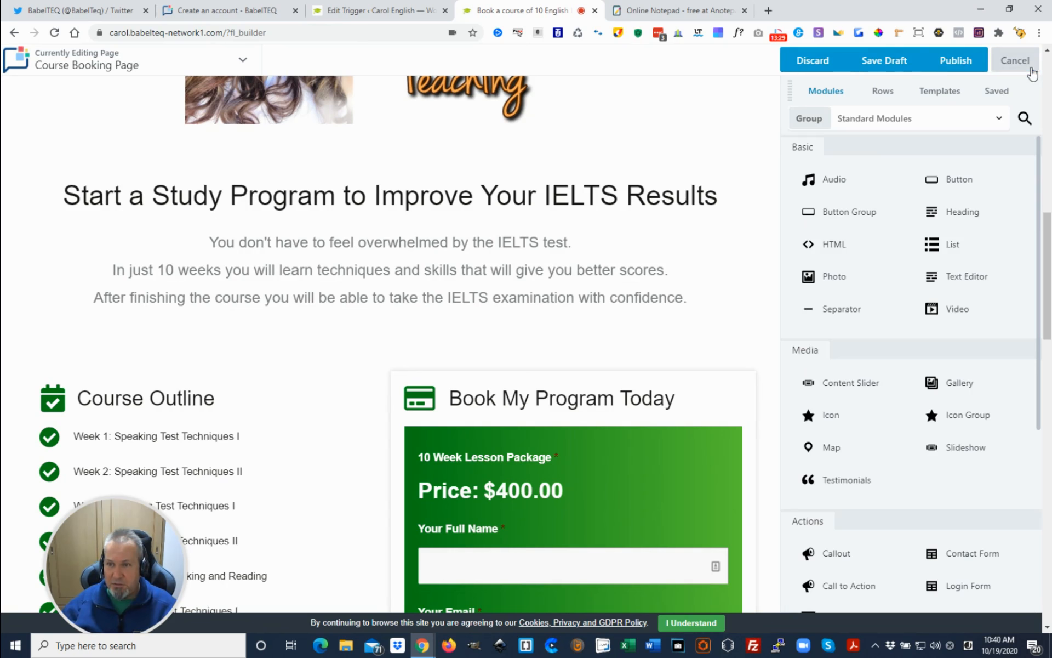
pyautogui.click(967, 62)
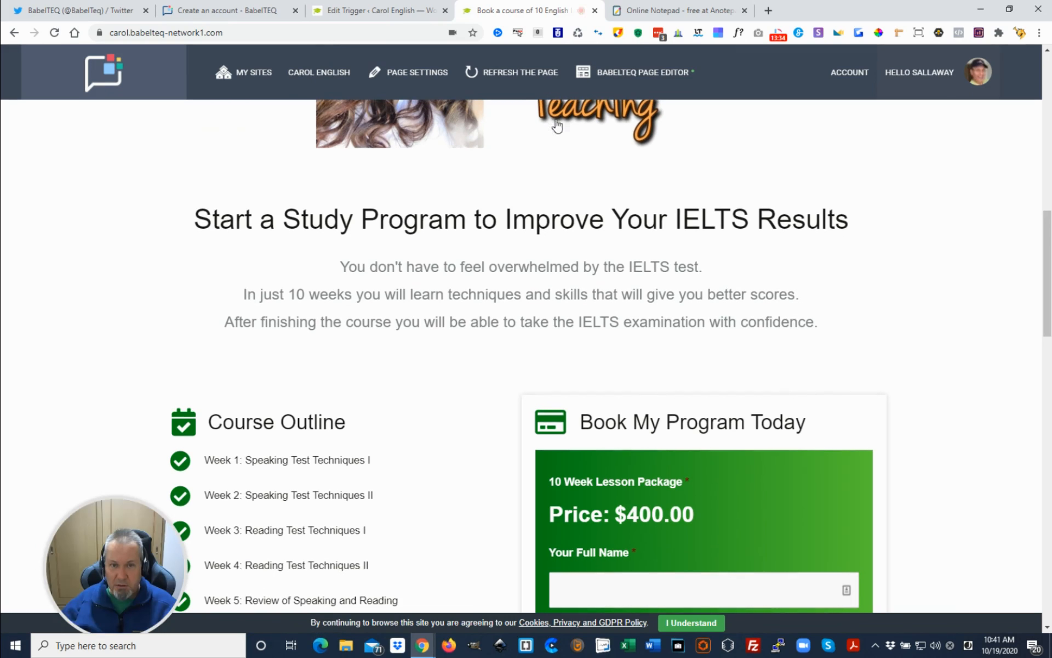
pyautogui.click(511, 80)
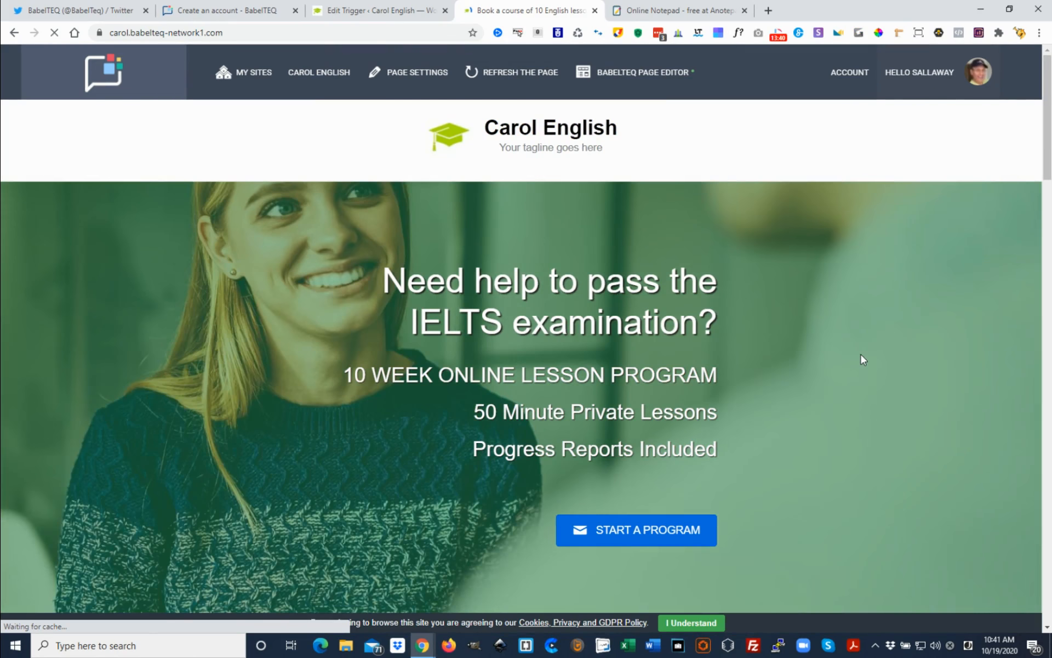
pyautogui.scroll(-2, 798, 356)
pyautogui.scroll(-9, 800, 357)
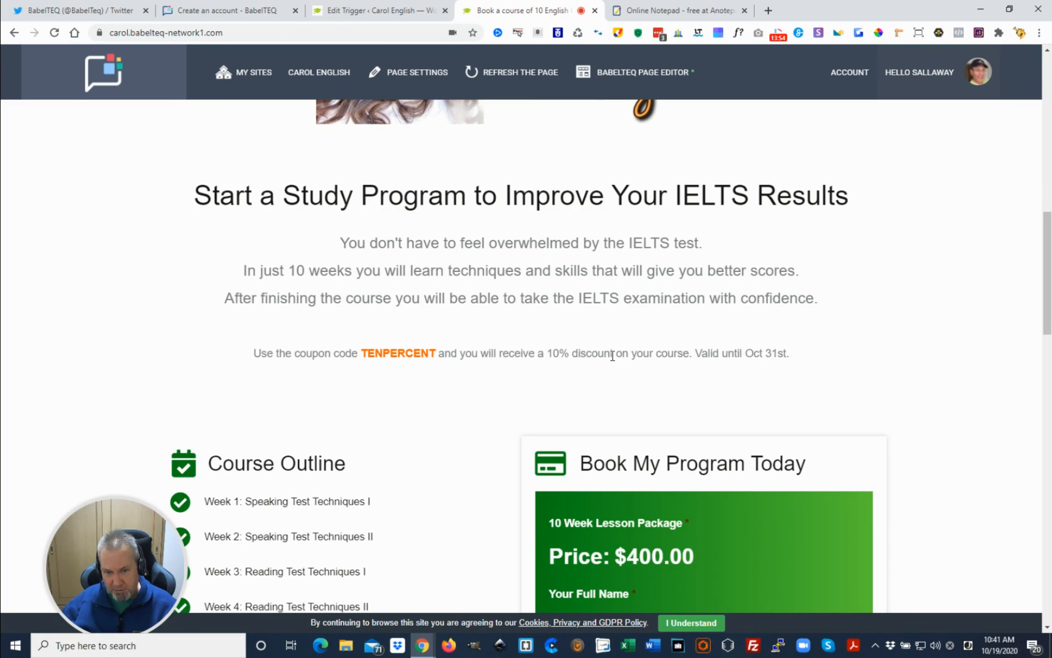
pyautogui.scroll(7, 527, 398)
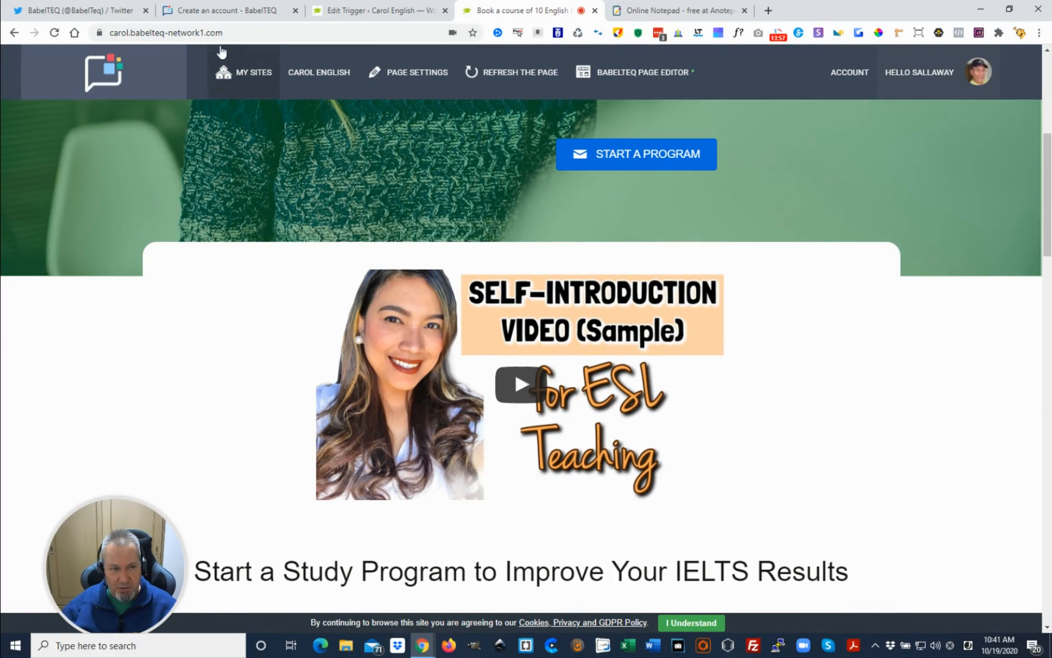
# Copy the course booking page's address and open it in a new incognito window
pyautogui.click(249, 33)
pyautogui.hotkey('ctrl', 'c')
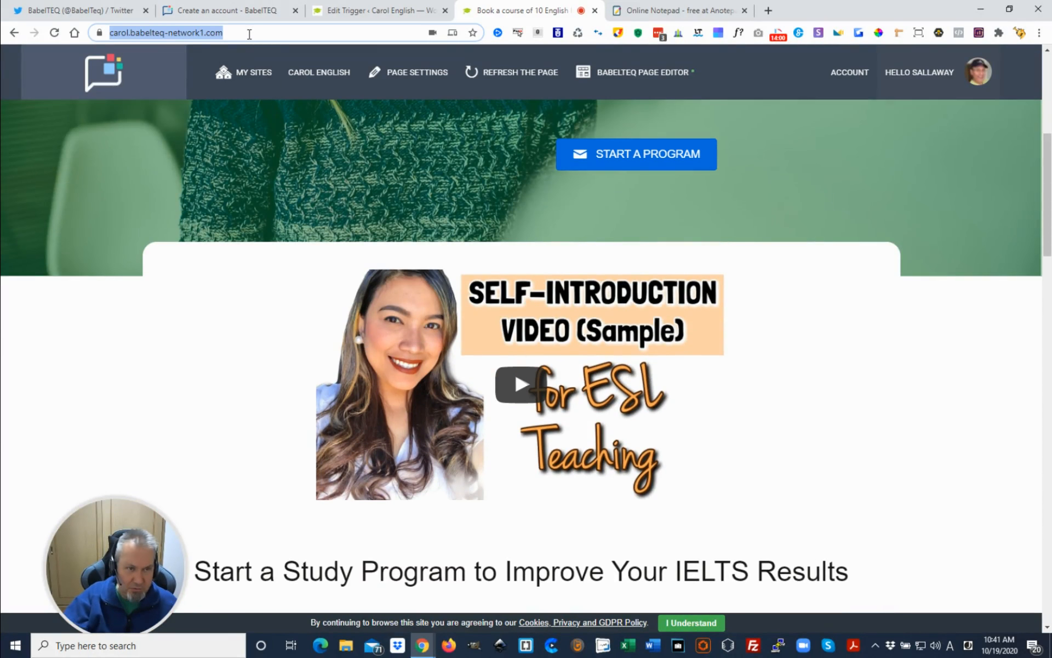
pyautogui.click(814, 315)
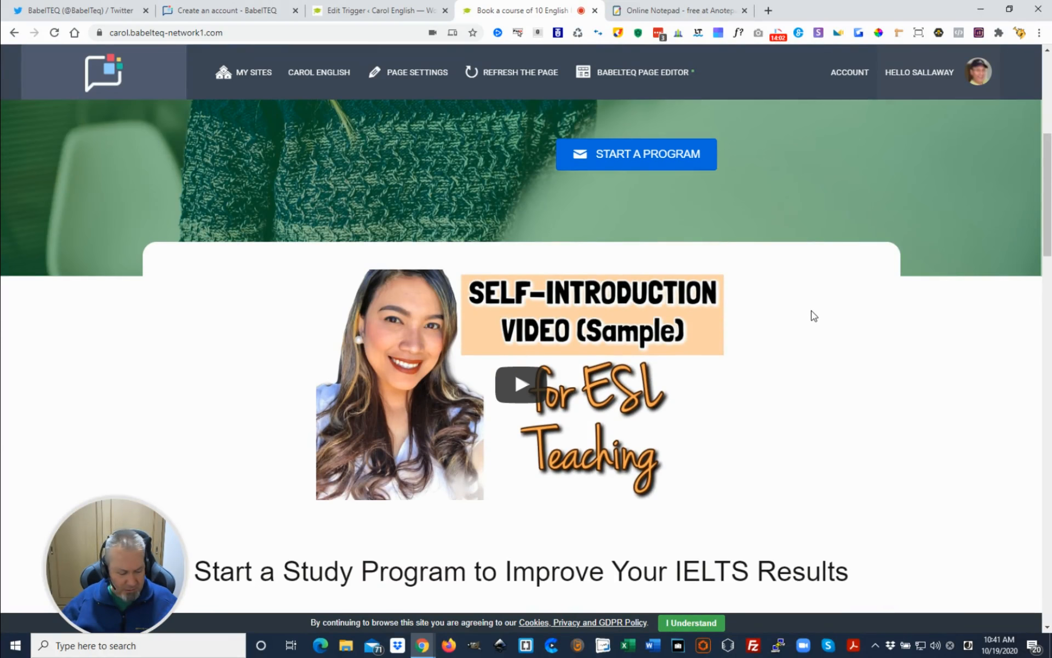
pyautogui.hotkey('ctrl', 'shift', 'n')
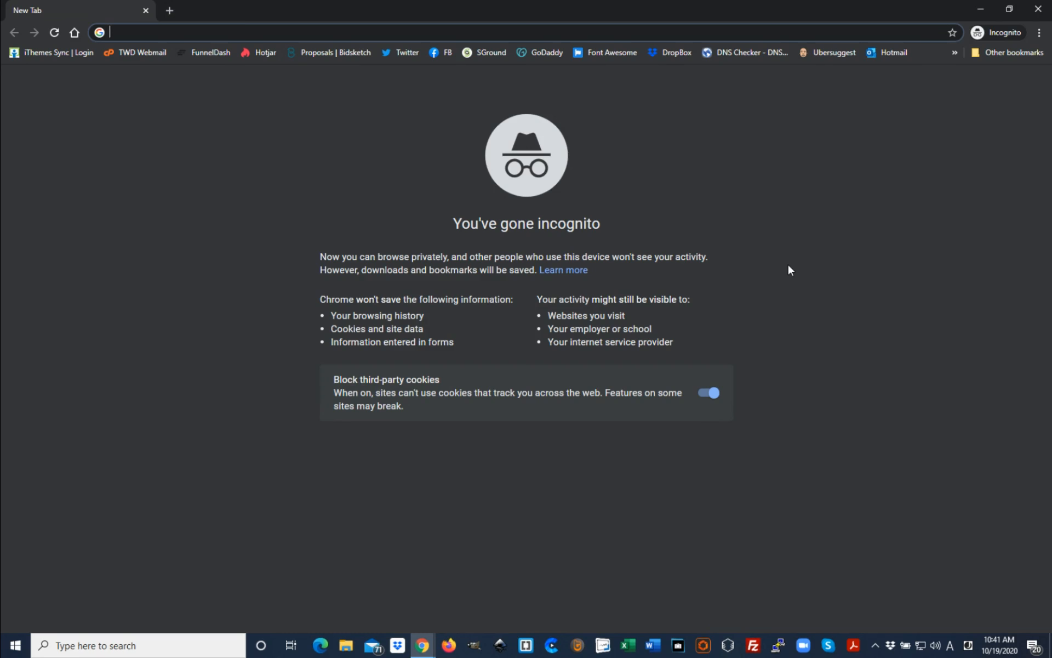
pyautogui.hotkey('ctrl', 'v')
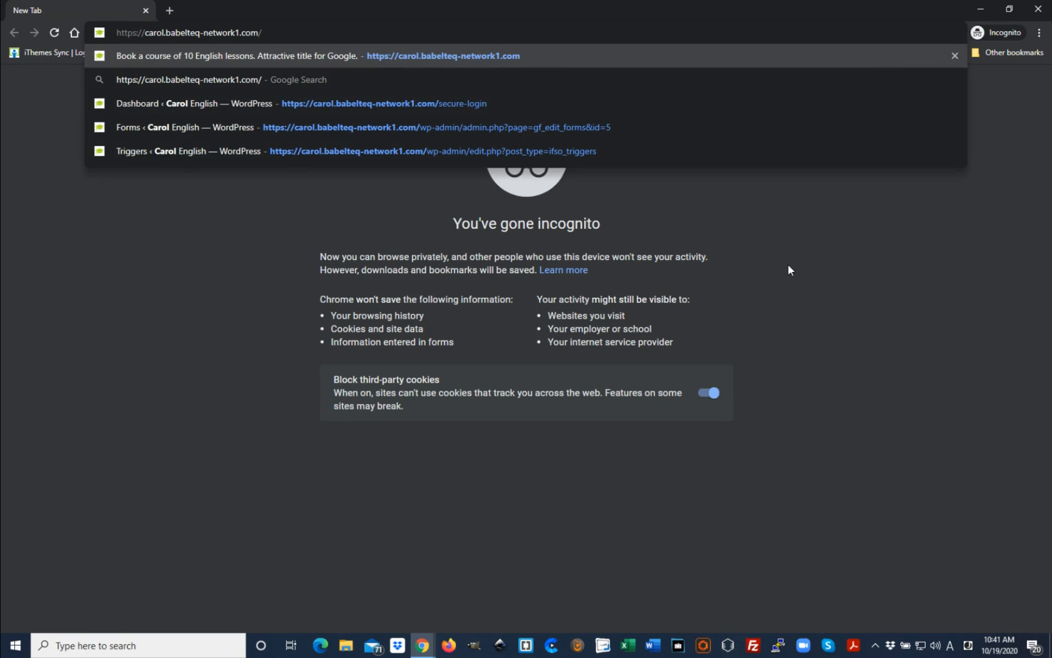
pyautogui.press('Return')
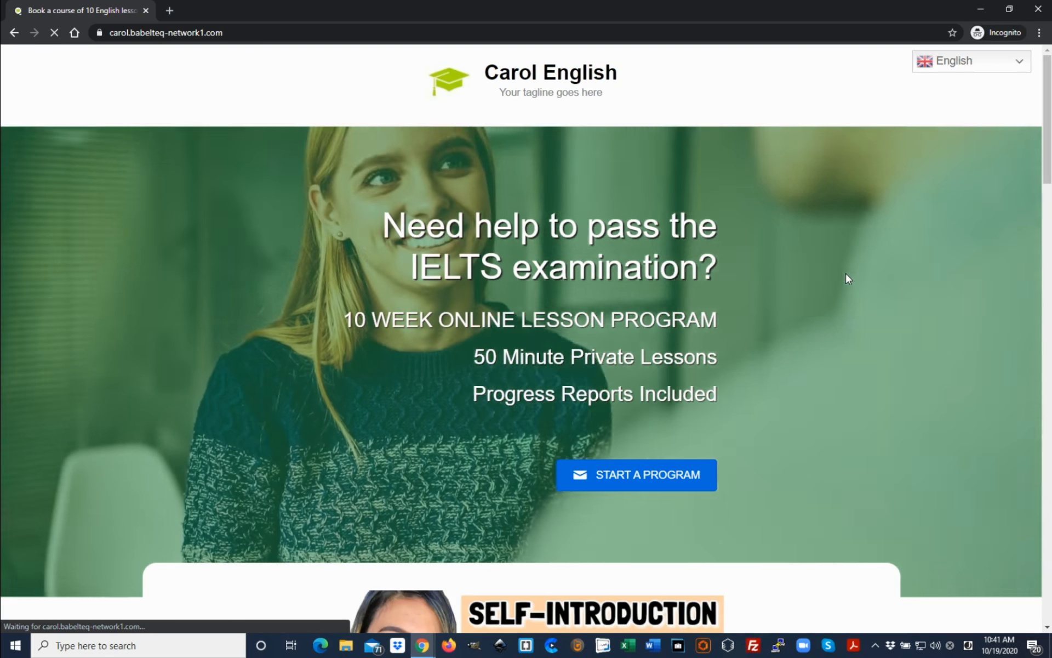
# Examine the incognito page as a first-time visitor, from the study program introduction down to the booking form's coupon field
pyautogui.scroll(-8, 848, 278)
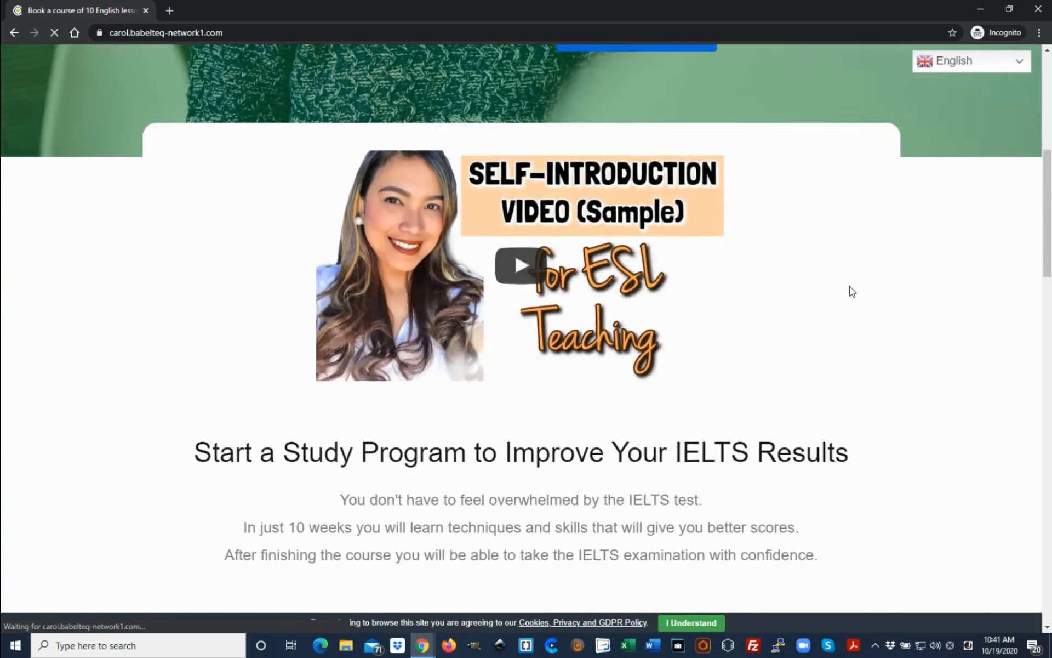
pyautogui.scroll(-3, 850, 287)
pyautogui.scroll(2, 626, 315)
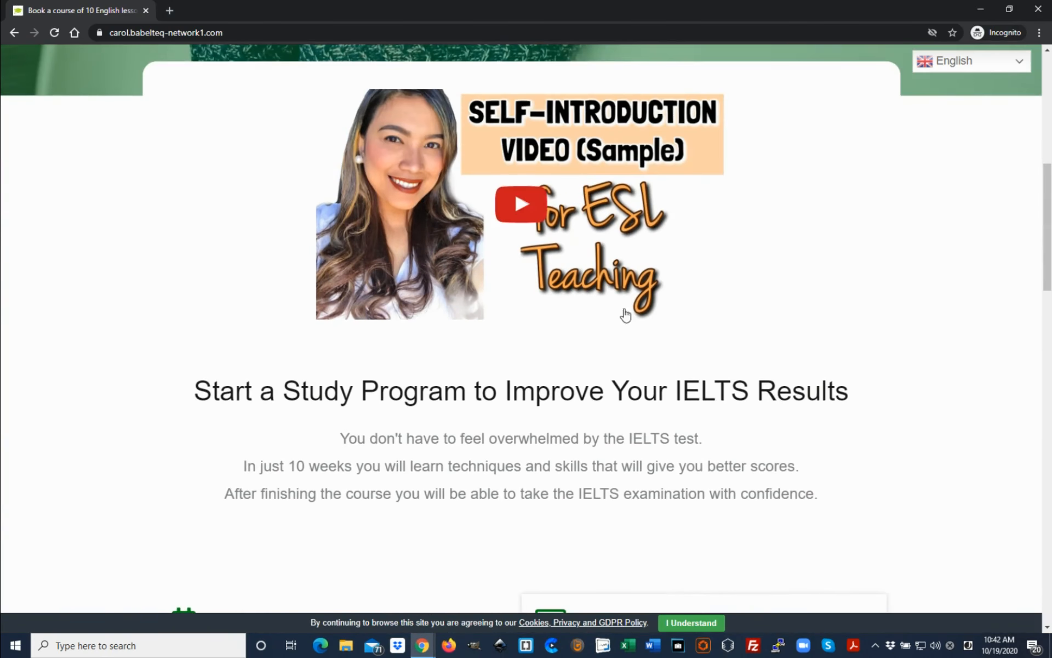
pyautogui.scroll(-2, 434, 386)
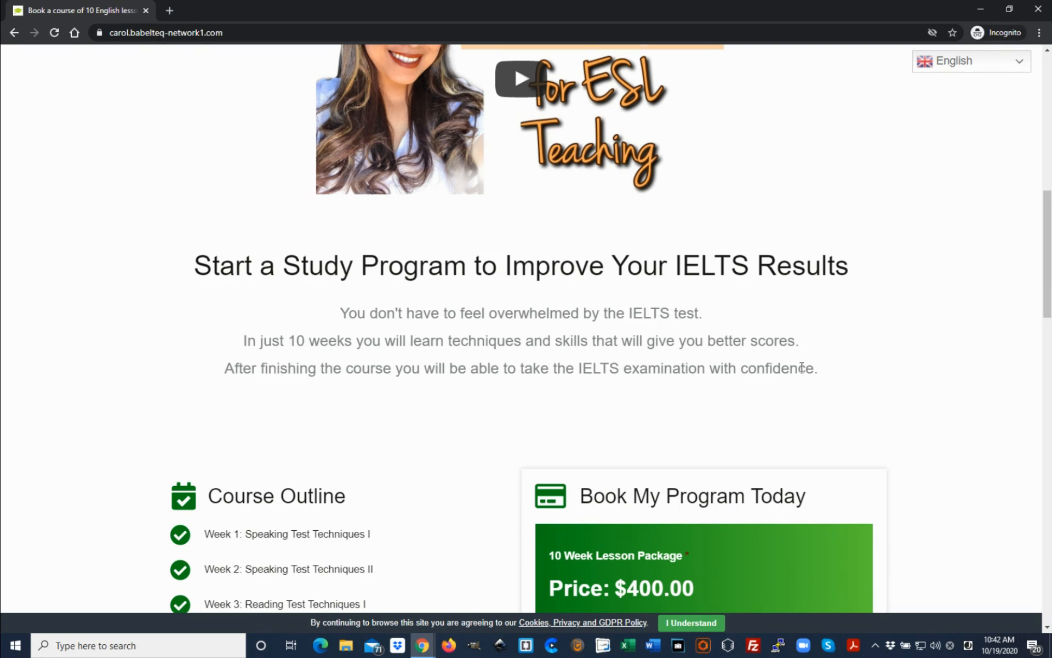
pyautogui.scroll(3, 858, 398)
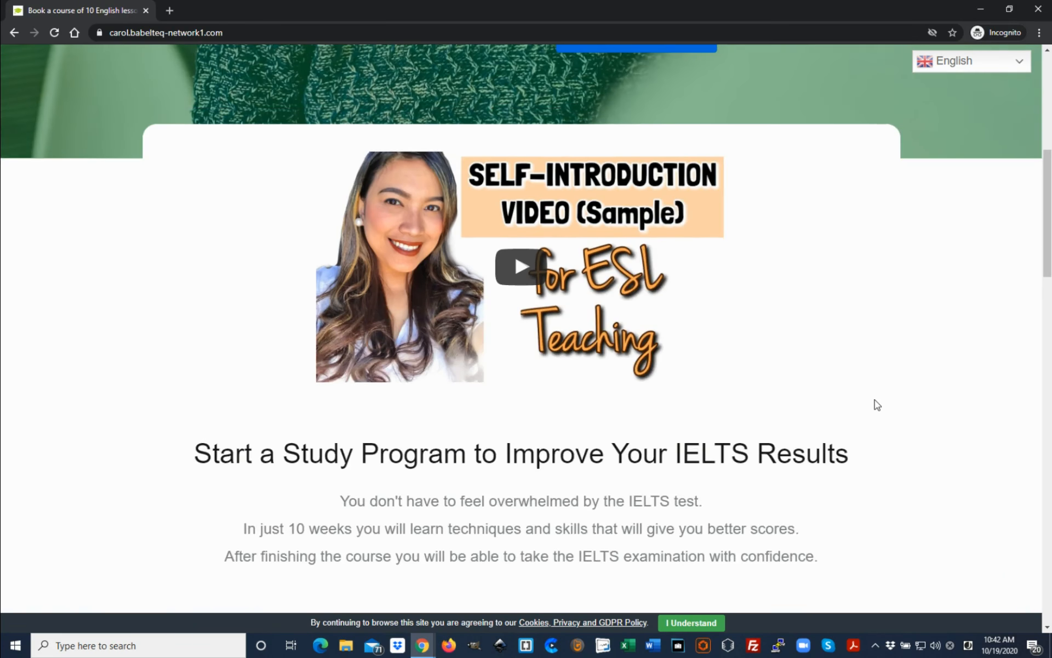
pyautogui.scroll(-6, 876, 404)
pyautogui.scroll(-8, 930, 408)
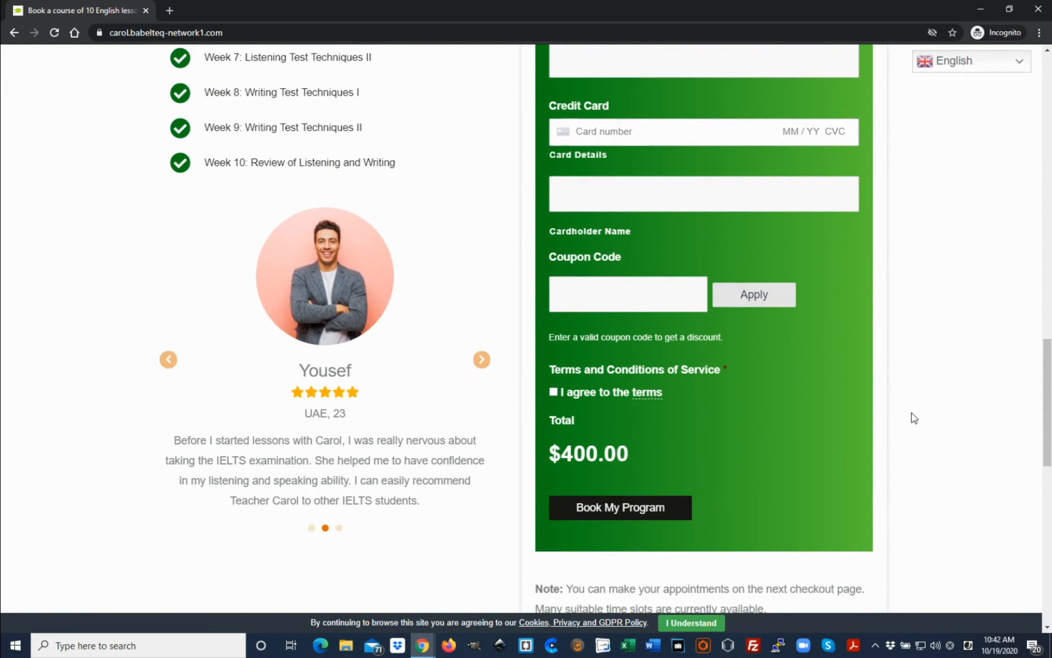
pyautogui.scroll(15, 912, 418)
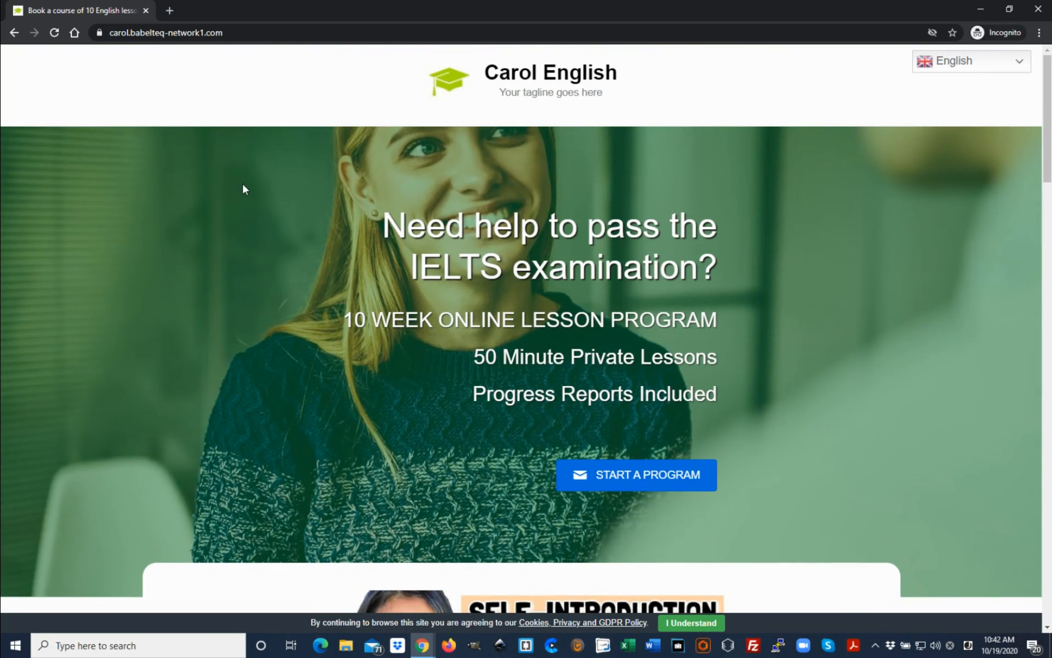
# Reload the incognito page as a returning visitor and check for the TENPERCENT coupon message below the study program introduction
pyautogui.click(54, 32)
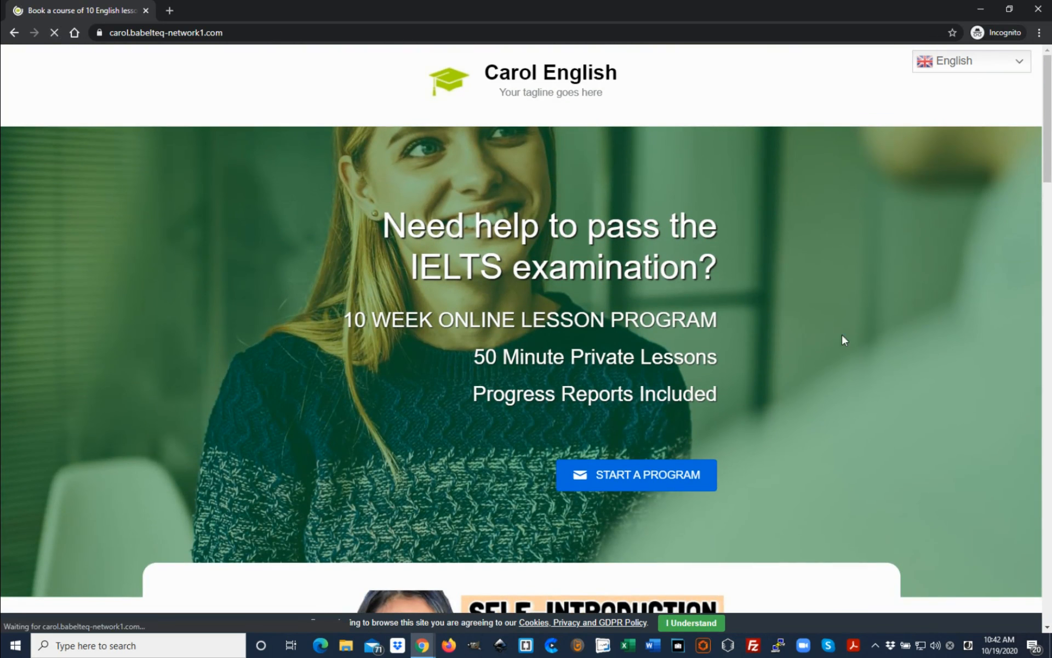
pyautogui.scroll(-6, 890, 373)
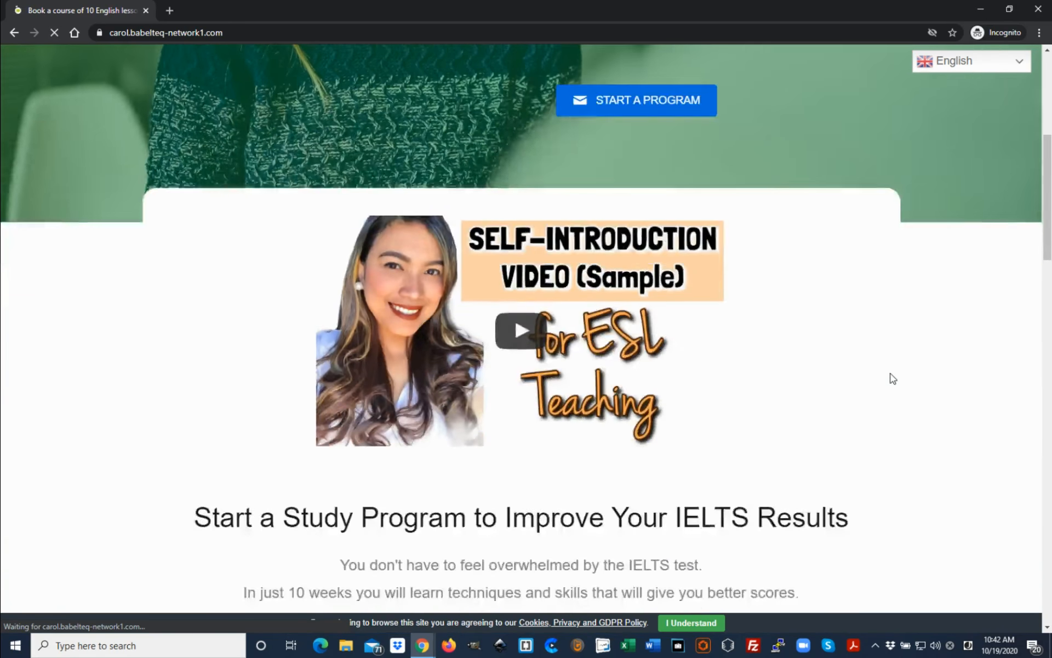
pyautogui.scroll(-3, 892, 377)
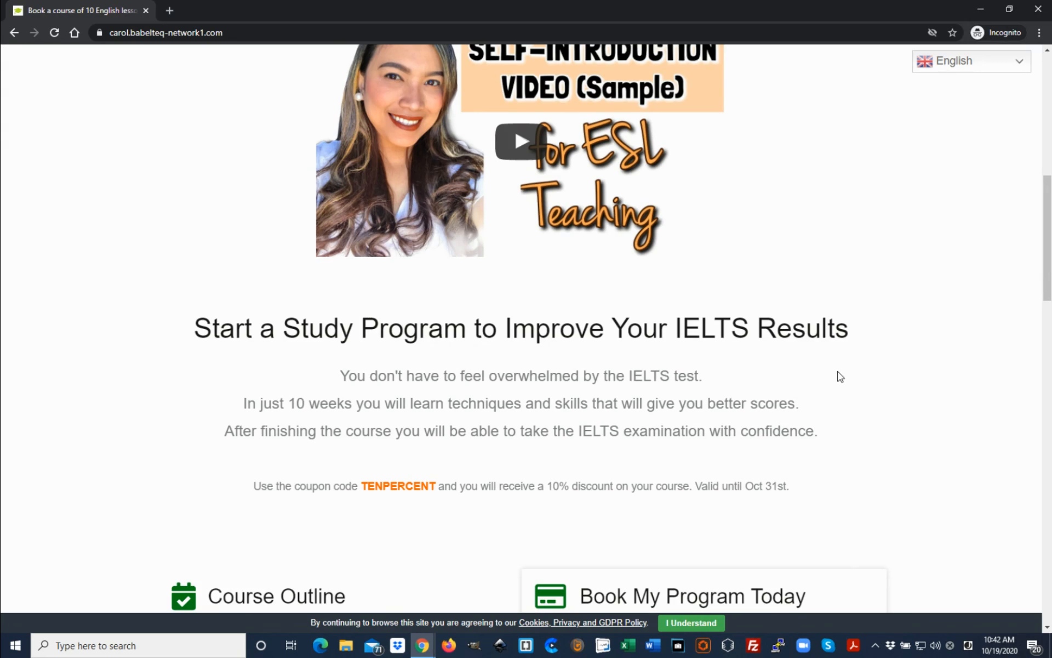
pyautogui.scroll(-1, 934, 456)
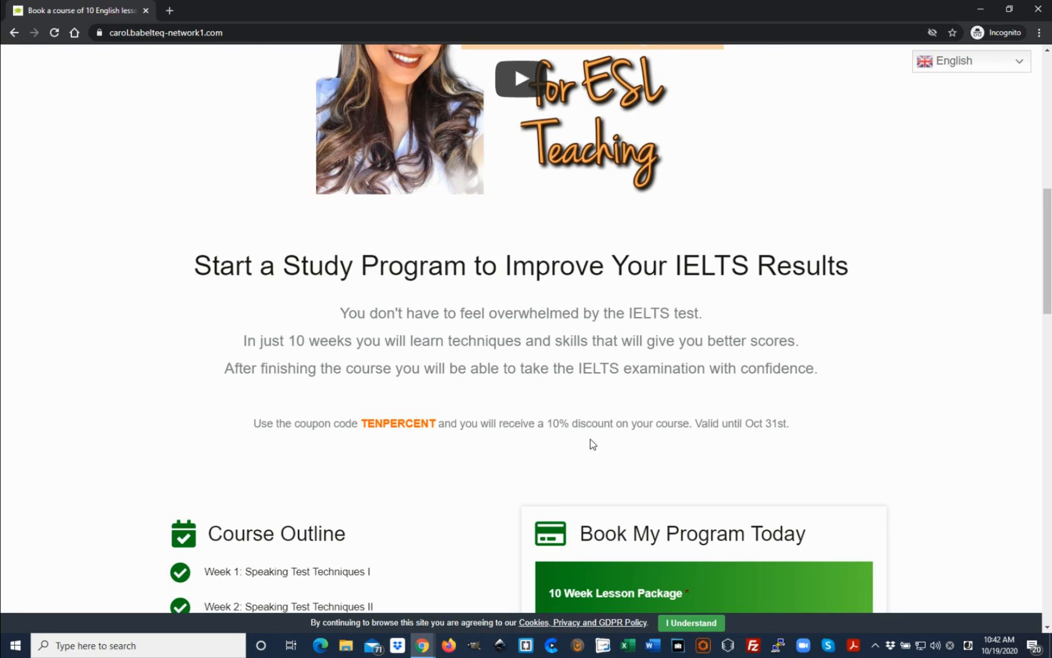
pyautogui.scroll(-2, 592, 442)
pyautogui.scroll(7, 499, 425)
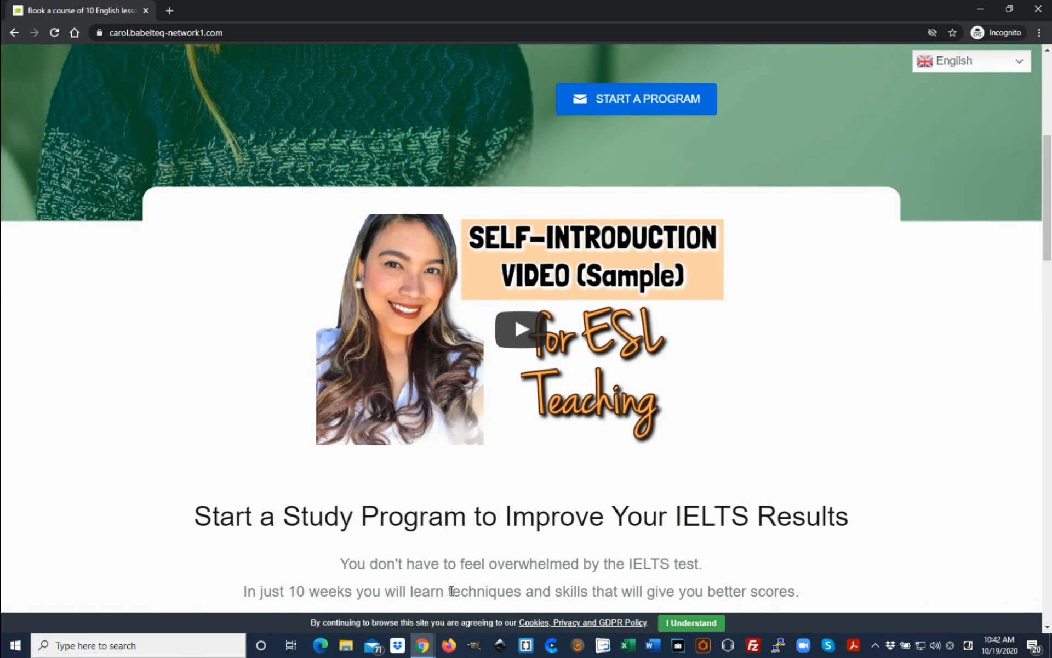
# Switch back to the regular browser window and review the coupon message on the course booking page
pyautogui.moveTo(426, 647)
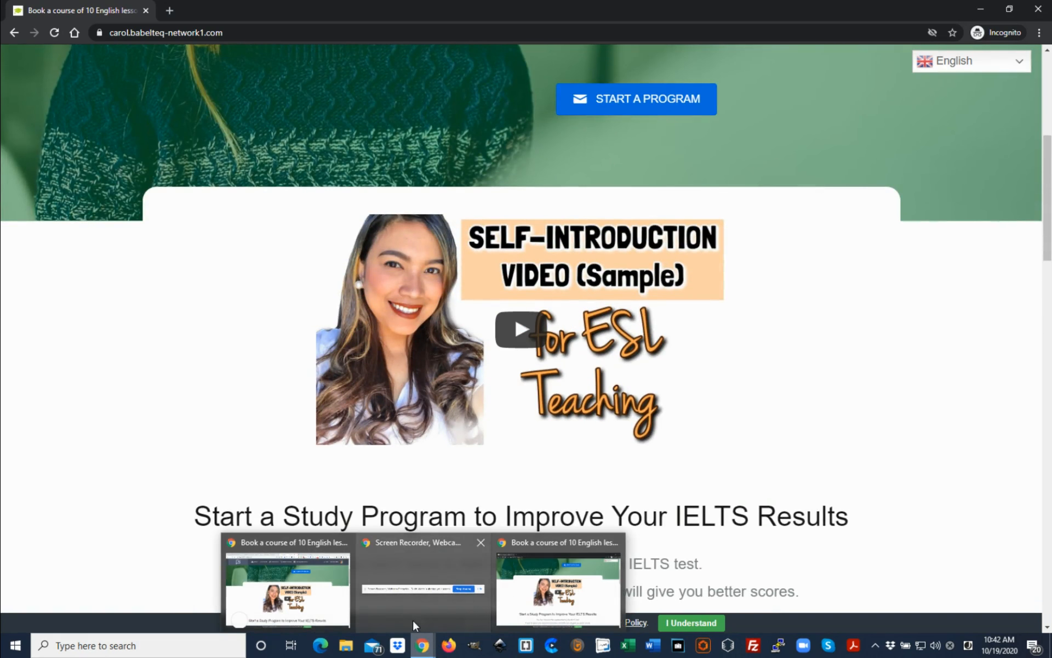
pyautogui.click(317, 609)
pyautogui.scroll(-3, 777, 306)
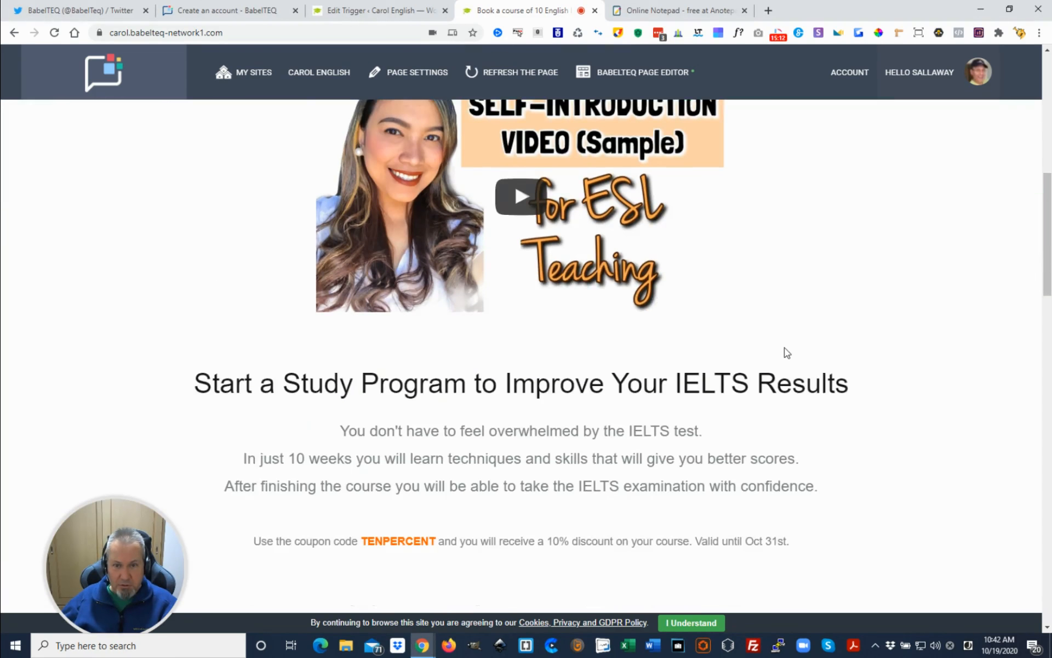
pyautogui.scroll(10, 784, 345)
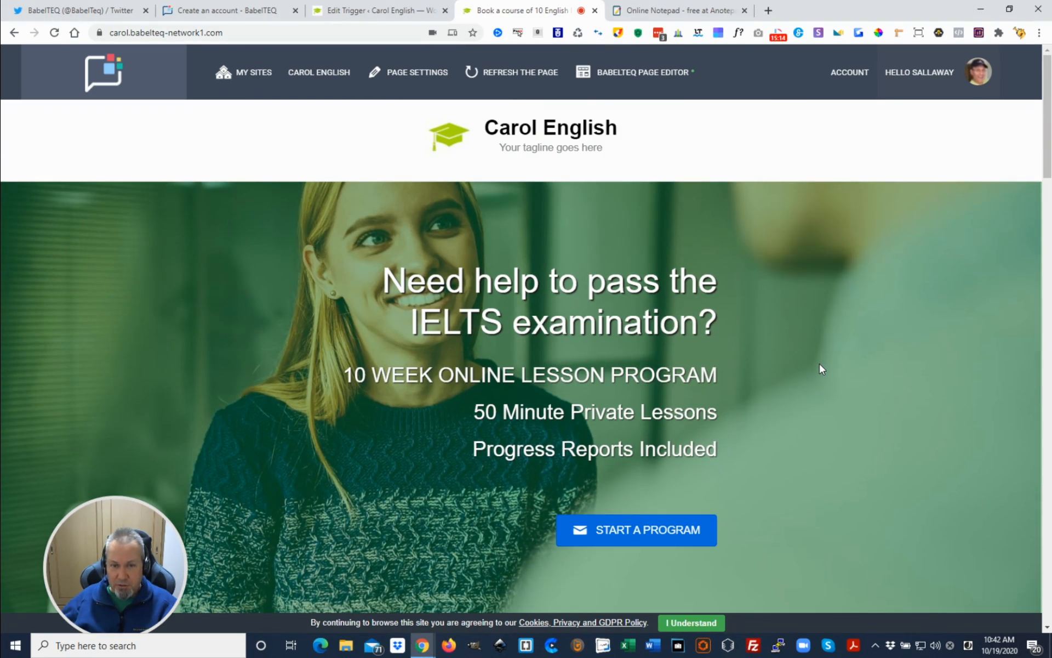